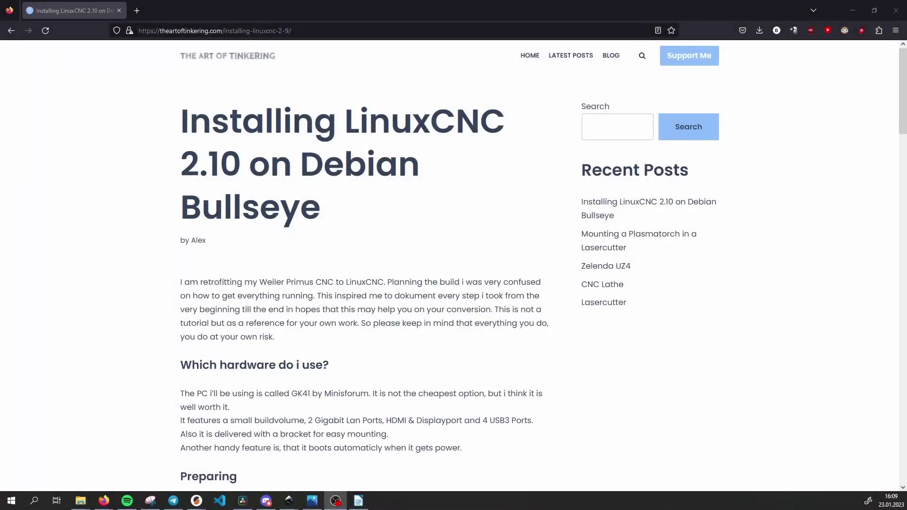
Download debian-live-11.5.0-amd64-cinnamon+nonfree.iso and start writing it to the USB stick in Rufus.
scroll(776, 311, down, 9)
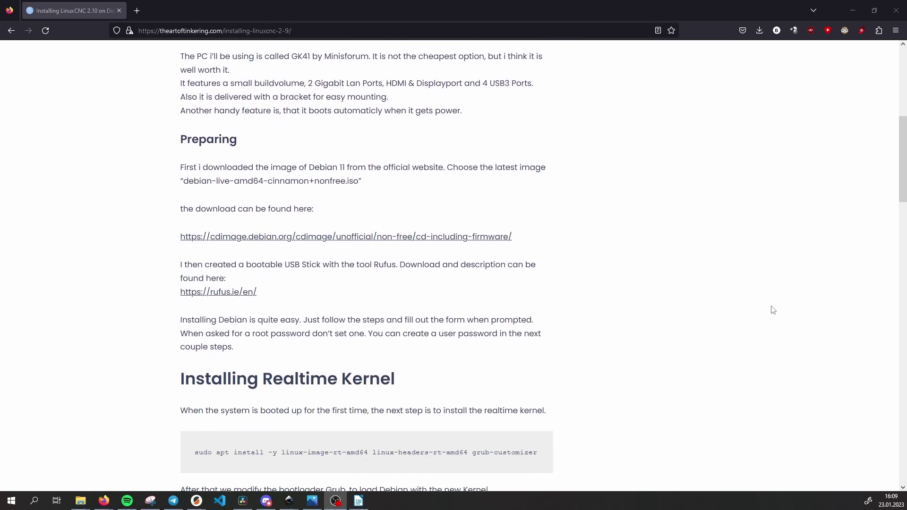
scroll(773, 310, down, 4)
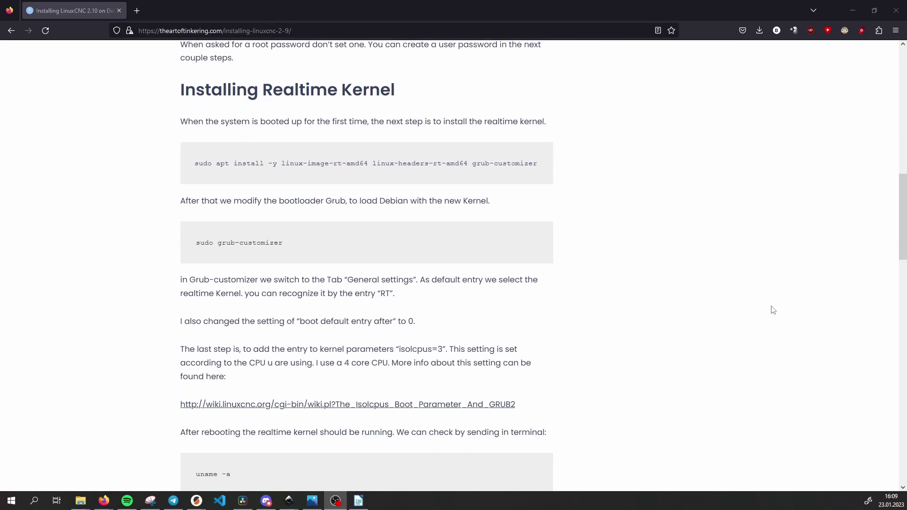
scroll(773, 310, down, 3)
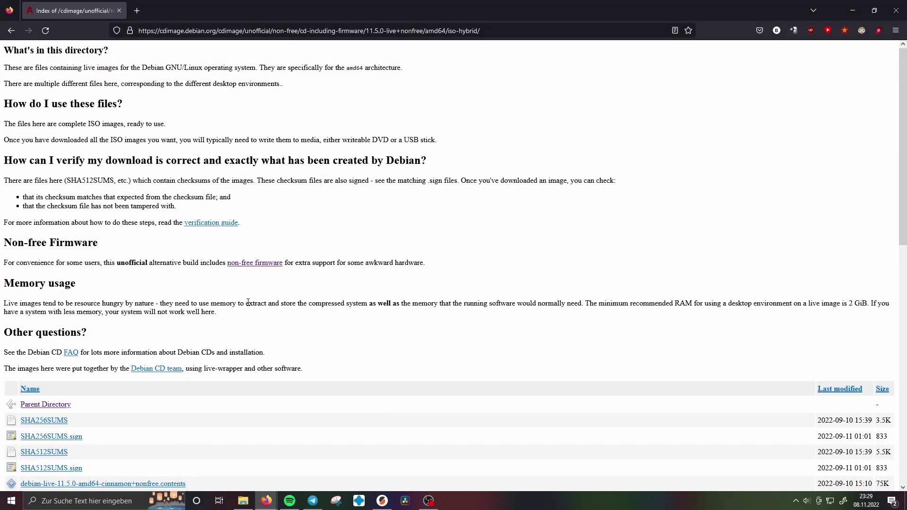
scroll(239, 287, down, 3)
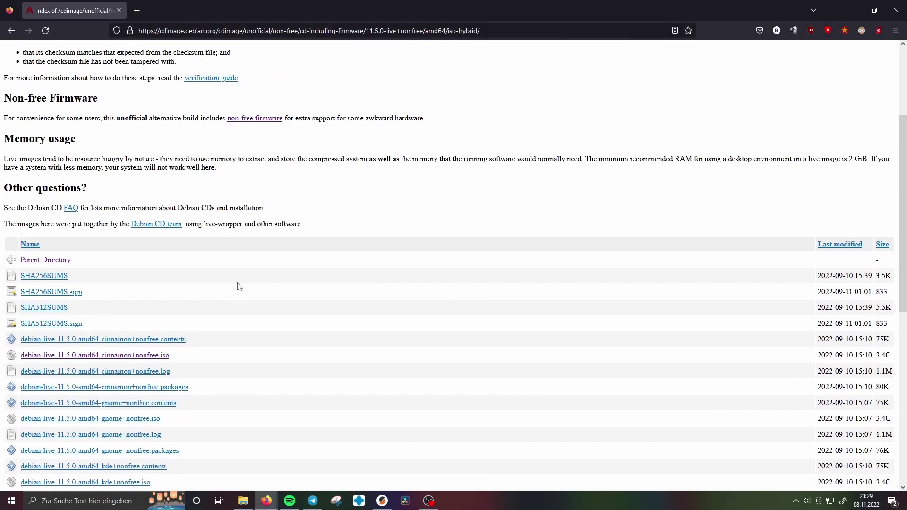
click(154, 359)
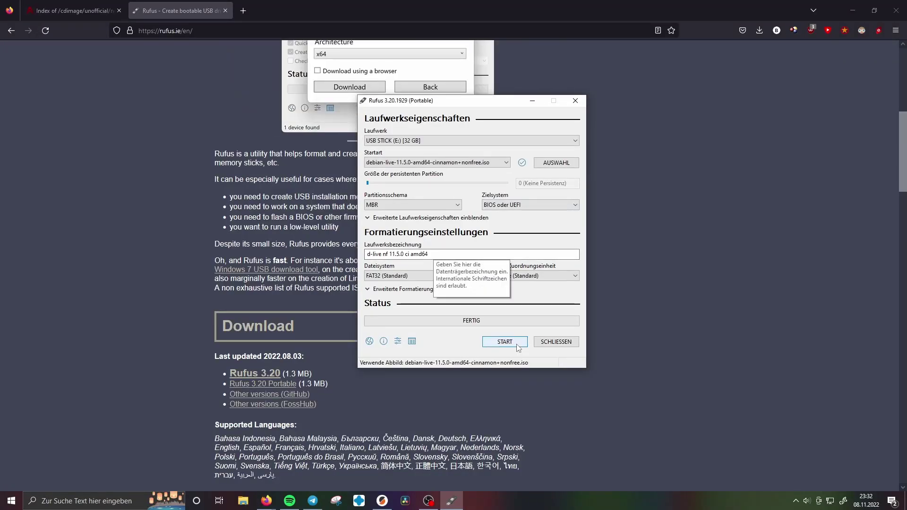
click(518, 348)
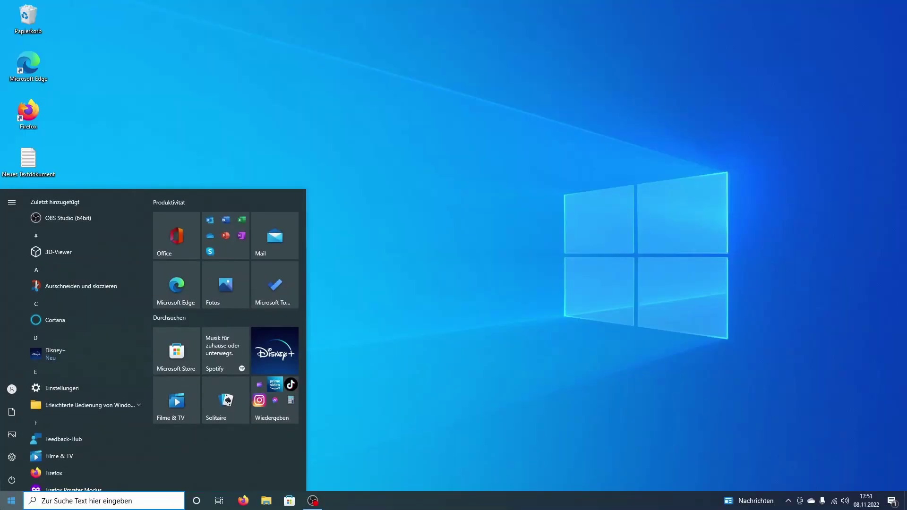
Run shutdown.exe /r /o /f /t 00 from a cmd prompt to restart into recovery options.
text(cmd)
key(Return)
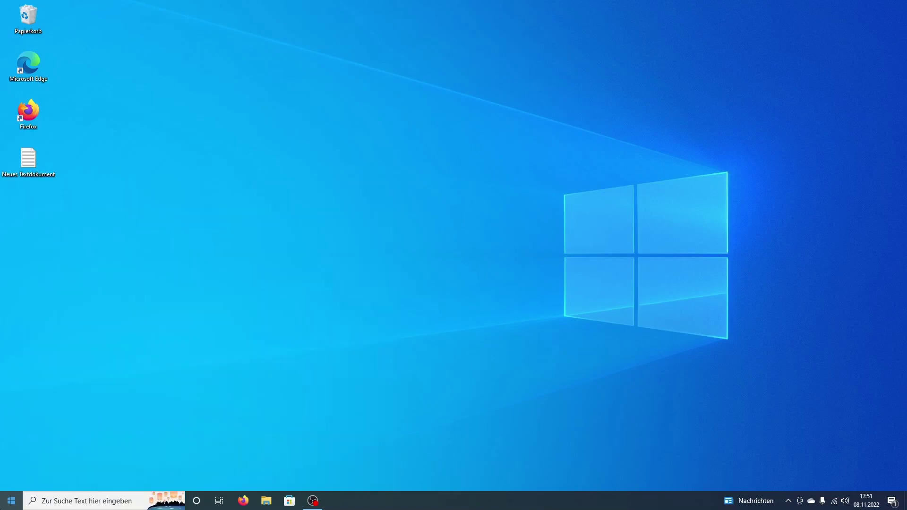
text(shutdown.exe /r /o /f /t 00)
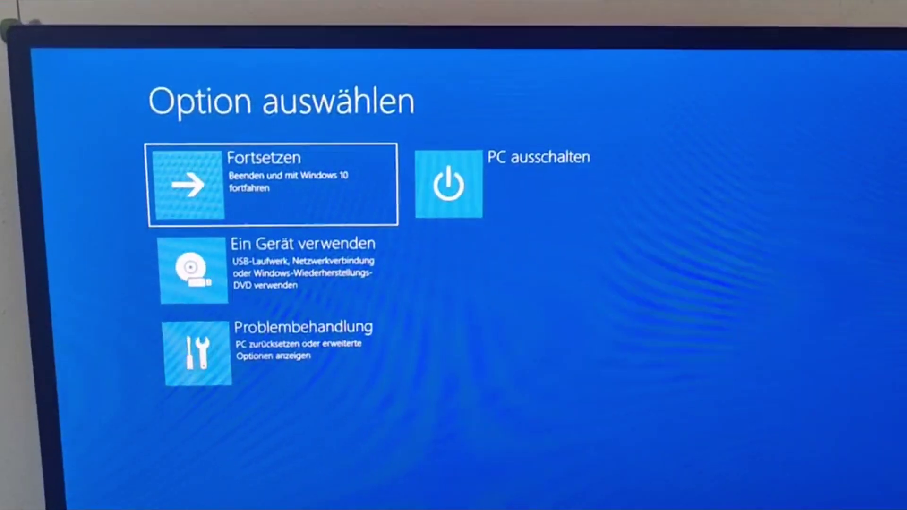
Choose 'Ein Gerät verwenden' and boot from the UEFI USB stick.
key(Down)
key(Return)
key(Down)
key(Down)
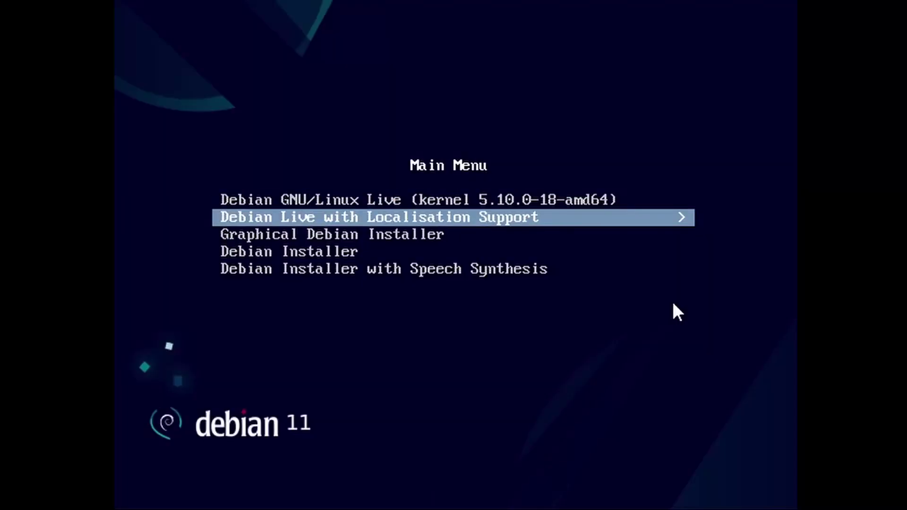
key(Down)
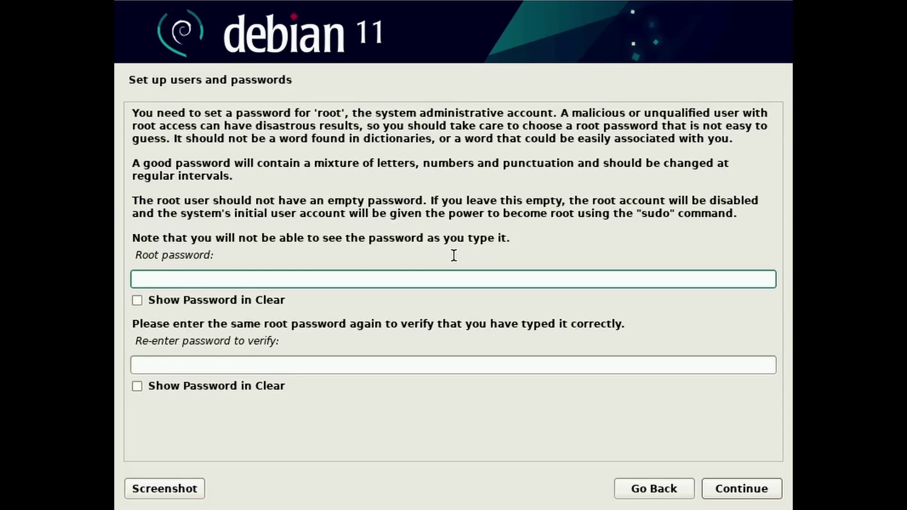
Leave the root password blank, enter the user's full name and password, accept a network mirror, and finish.
click(756, 491)
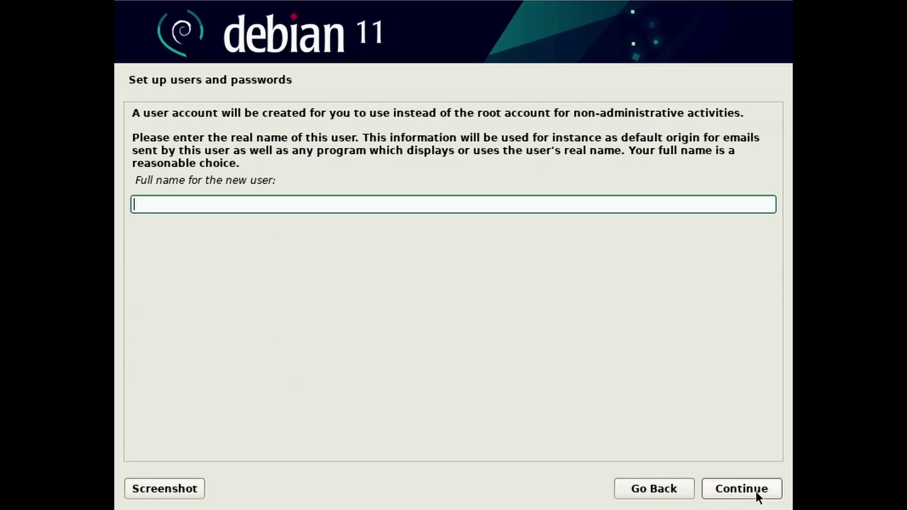
text(Primuscnc)
key(BackSpace)
key(BackSpace)
key(BackSpace)
text(CNC)
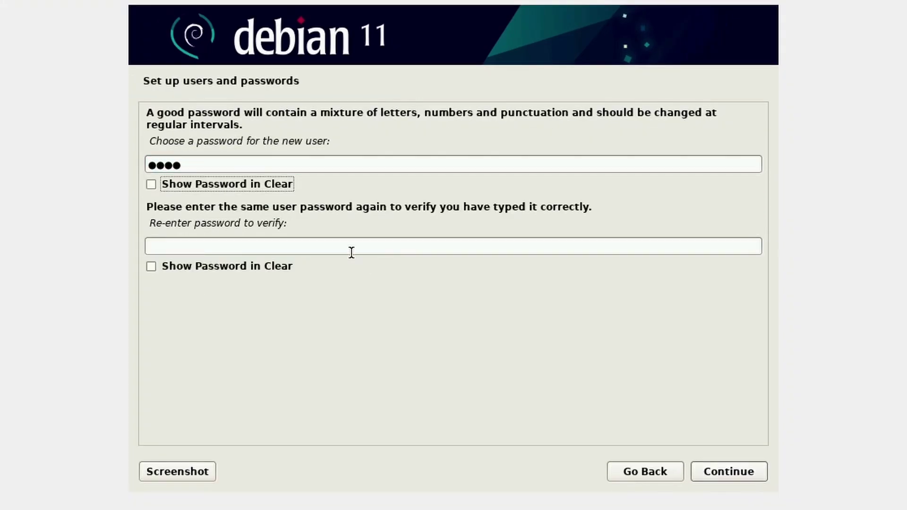
key(Tab)
text(****)
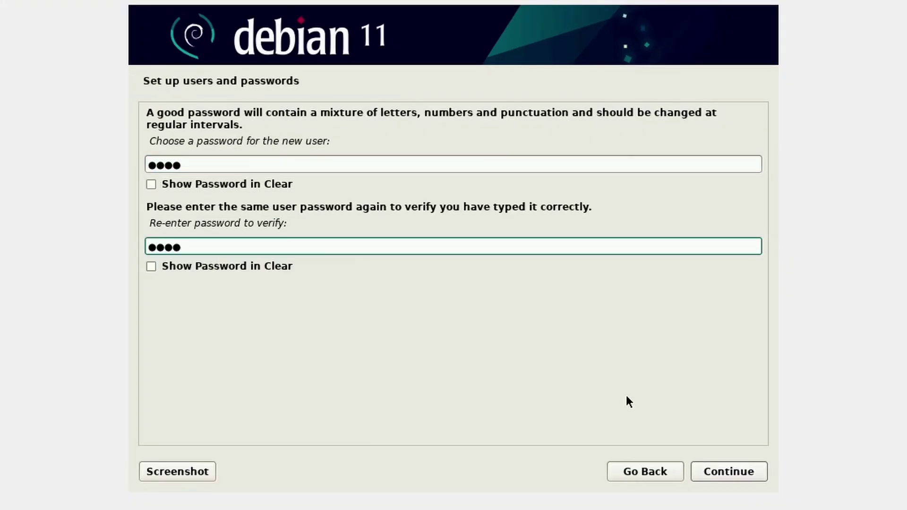
click(741, 478)
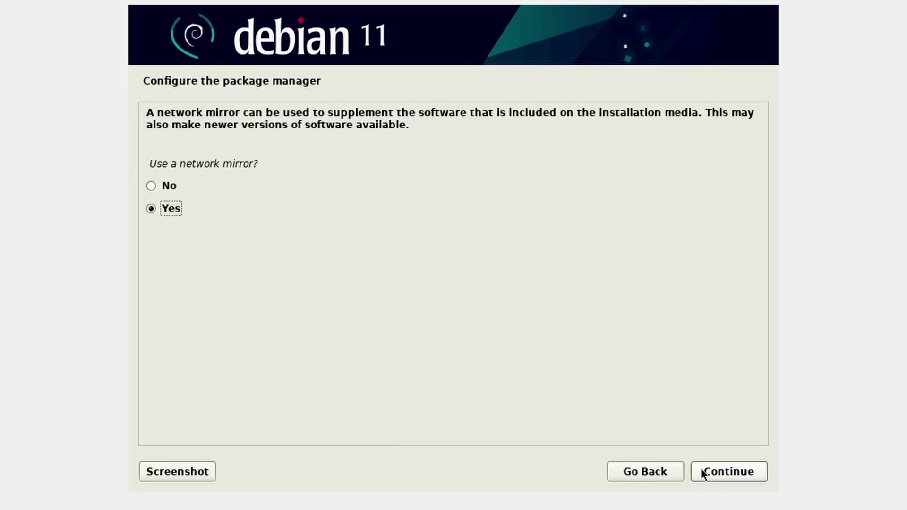
click(701, 469)
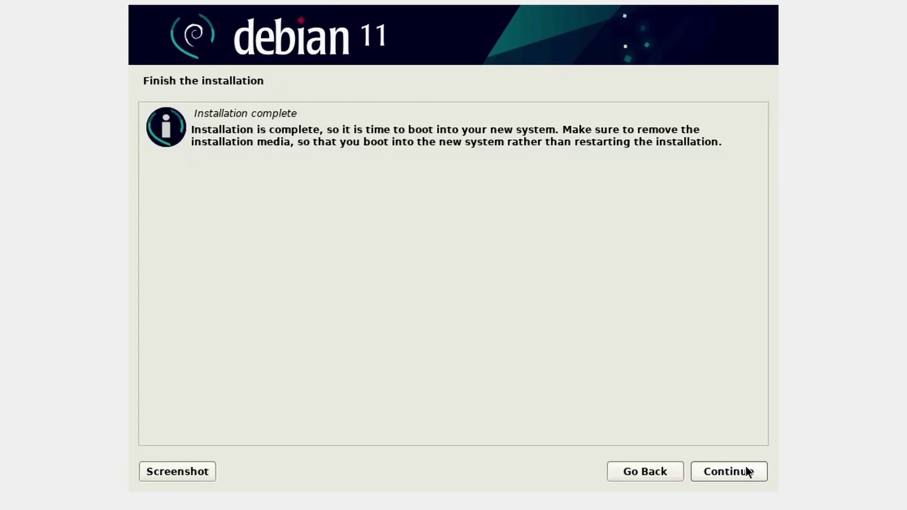
click(745, 468)
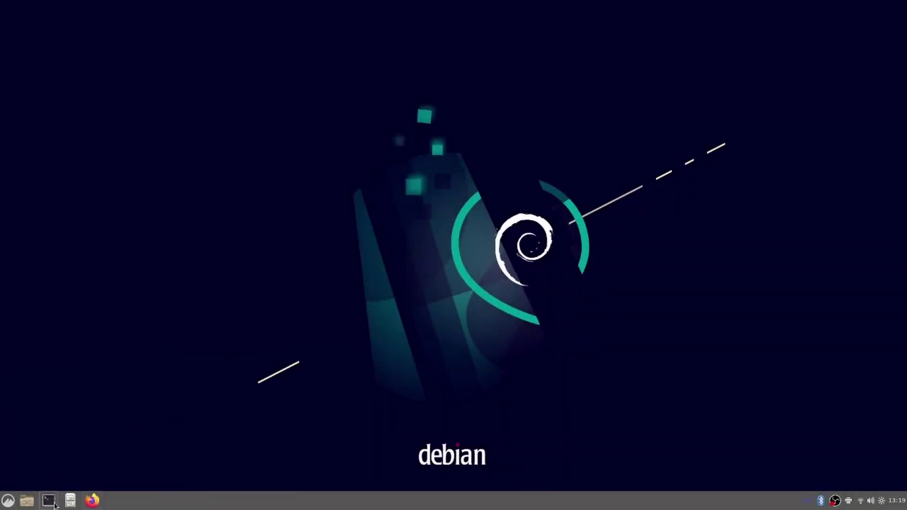
Install the realtime kernel, its headers and grub-customizer via apt, then run sudo grub-customizer.
click(48, 501)
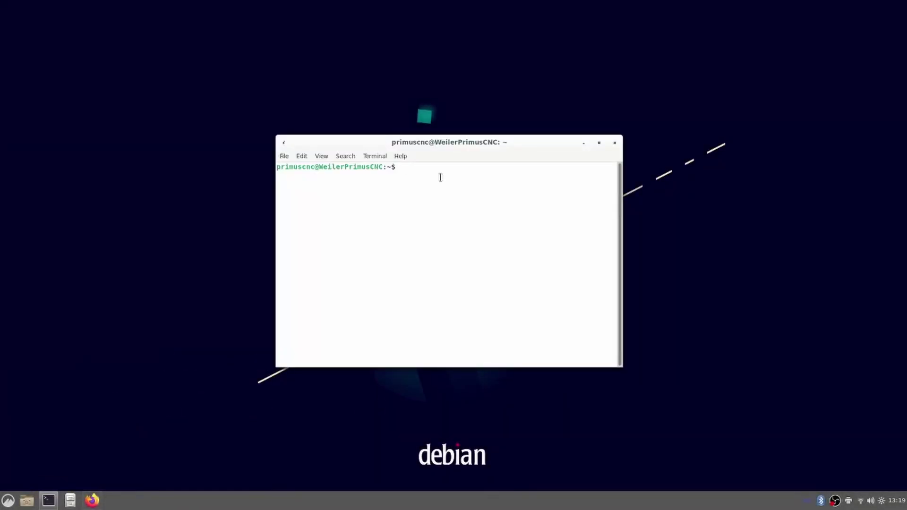
right_click(439, 178)
click(456, 205)
key(Return)
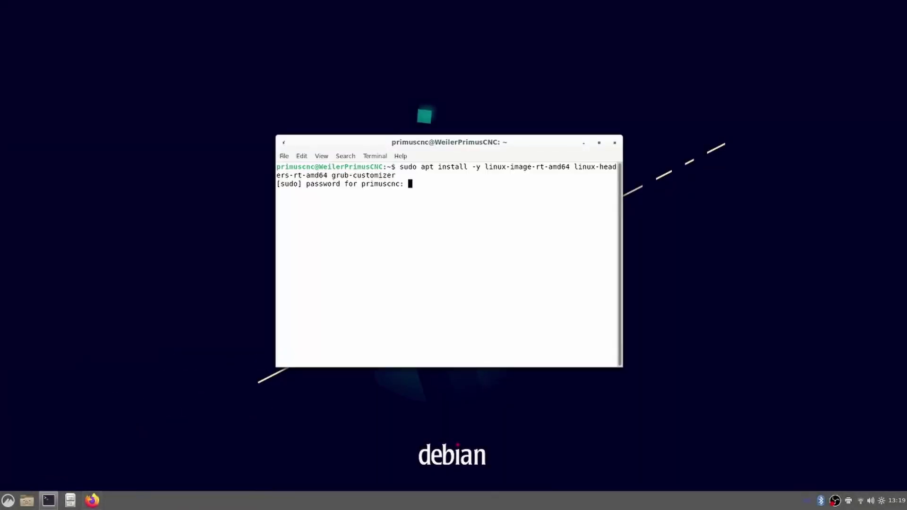
key(Return)
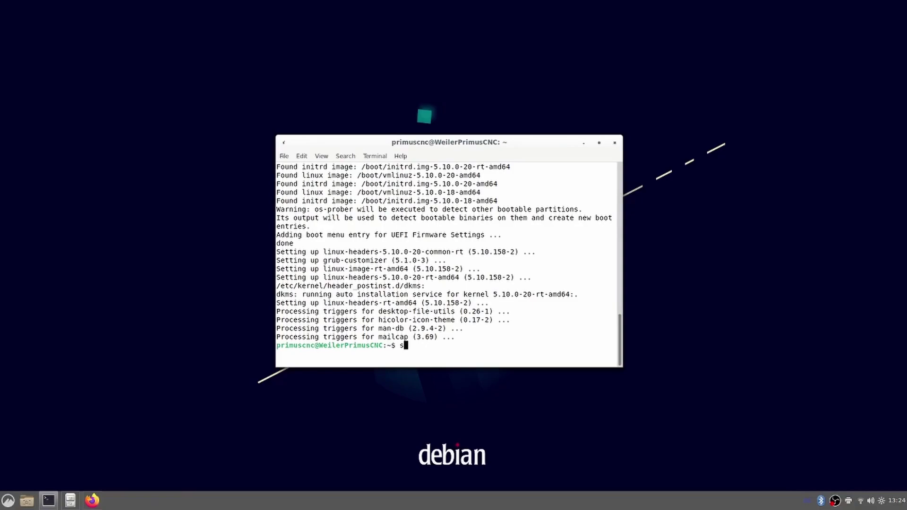
text(udo grub-customizer)
key(Return)
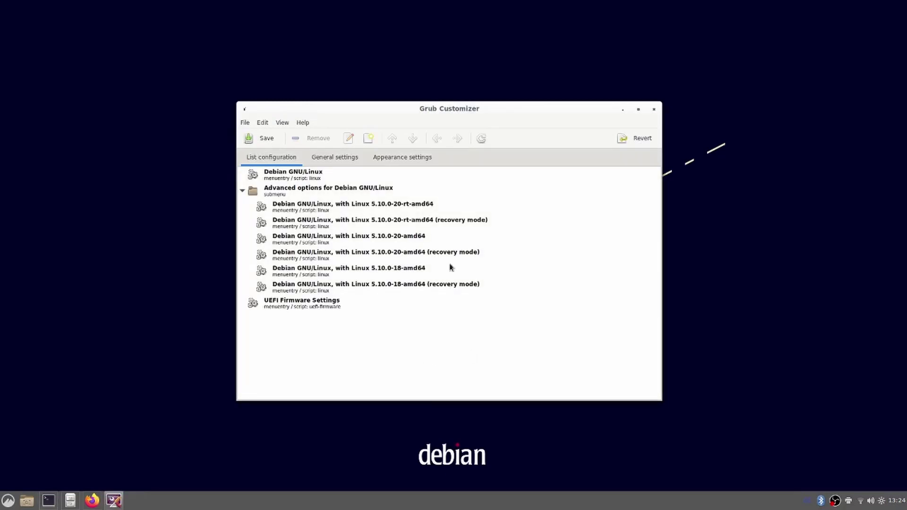
Make 5.10.0-20-rt-amd64 the default entry with a 0-second delay, append isolcpus=3, and save.
click(411, 207)
click(345, 158)
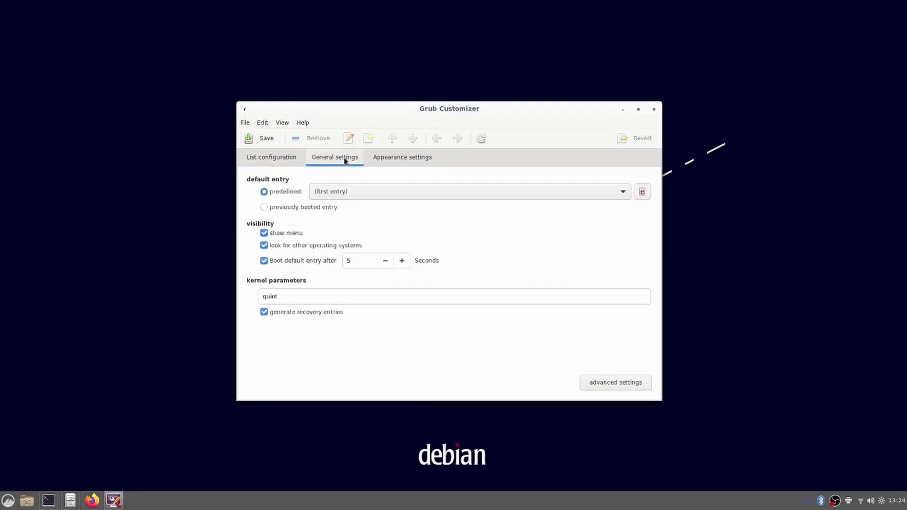
click(345, 191)
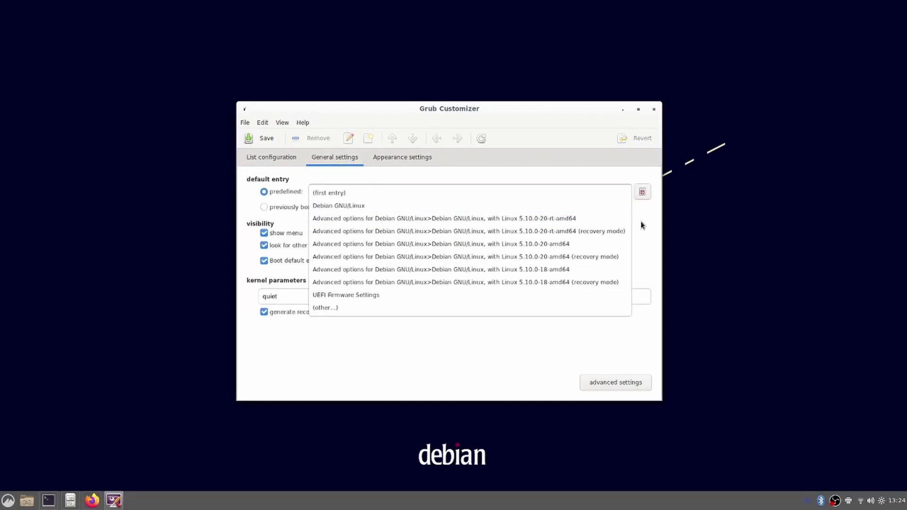
click(551, 218)
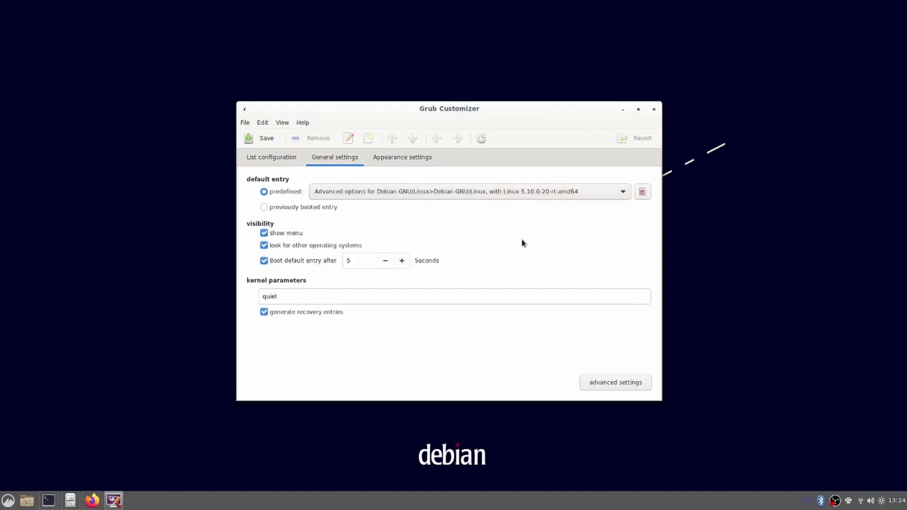
click(385, 264)
click(386, 263)
click(381, 297)
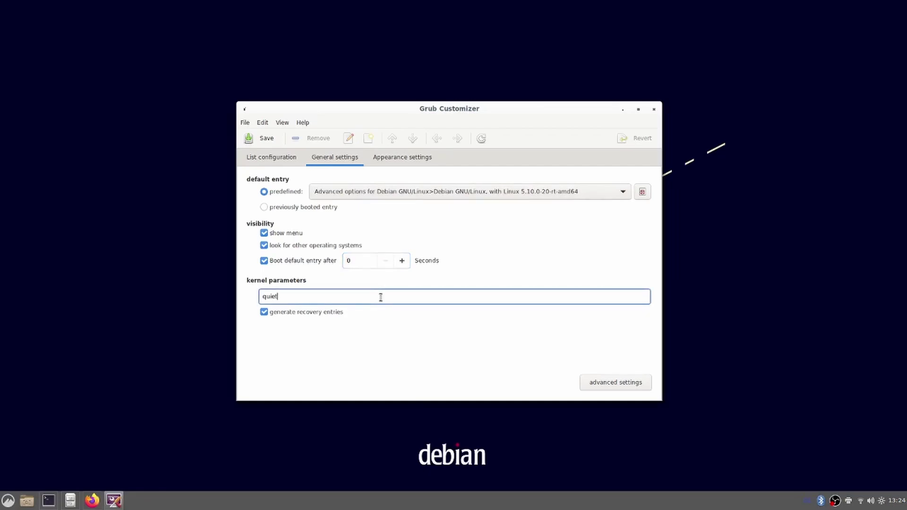
text(isolcpus=3)
click(258, 138)
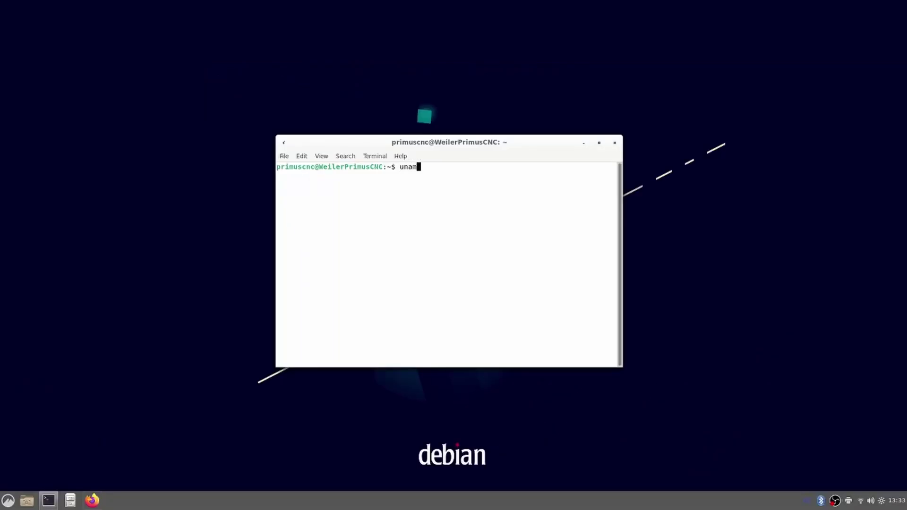
Run uname -a and highlight PREEMPT RT in the kernel version output.
key(Return)
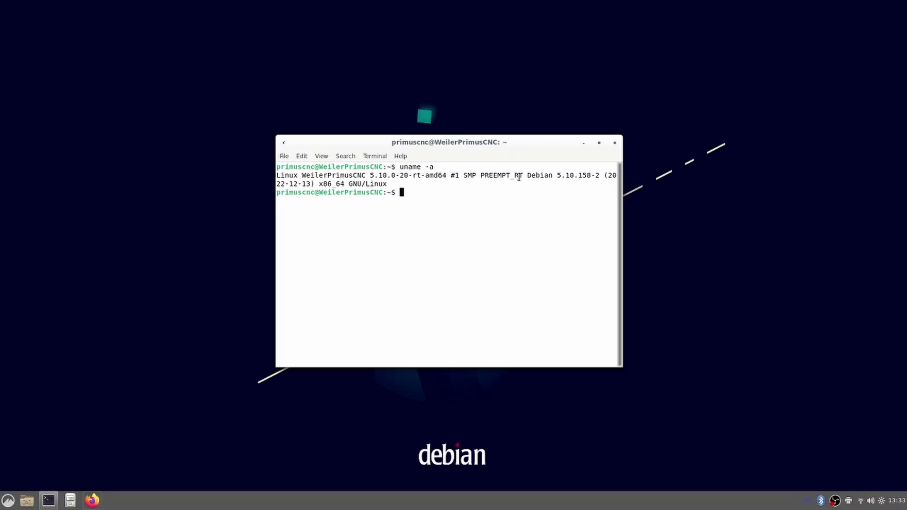
drag(527, 176, 477, 176)
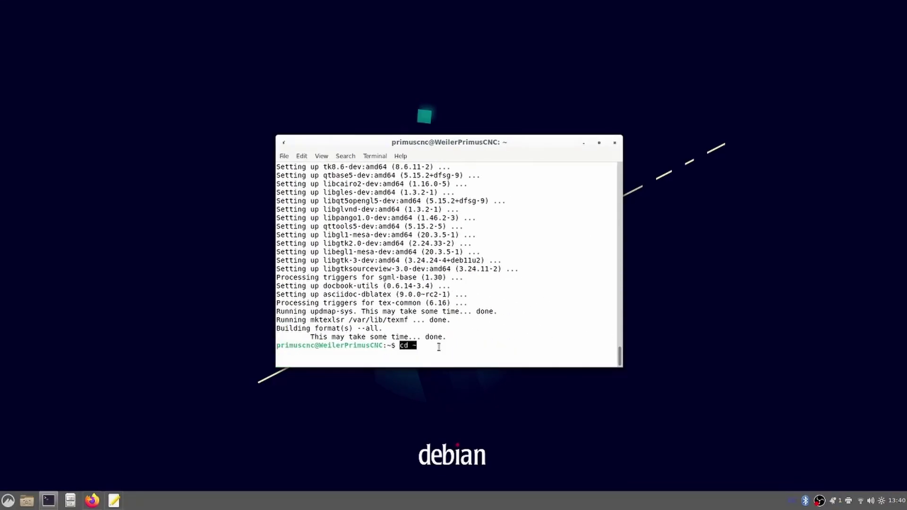
Create dev/linuxcnc, enter rip/debian, and run ./configure uspace.
key(Return)
text(mkdir -p dev/linuxcnc)
key(Return)
text(cd dev/linuxcnc/)
key(Return)
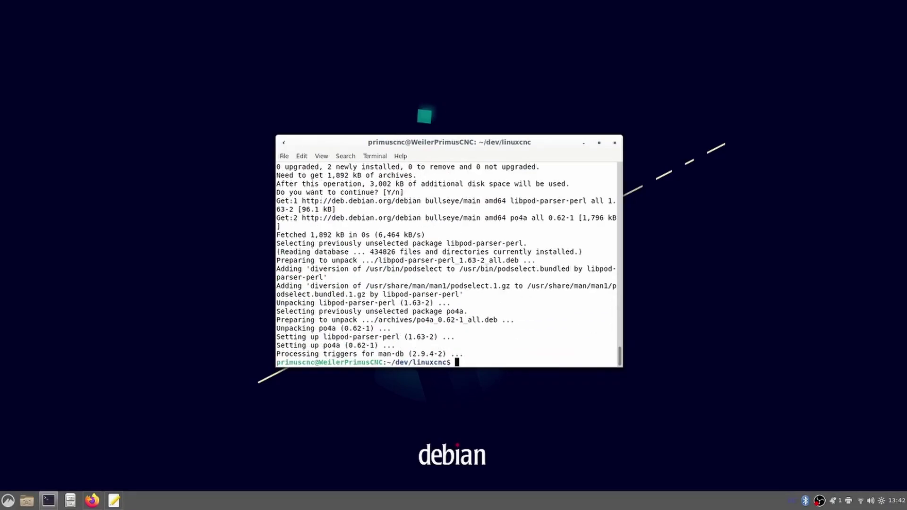
text(cd rip/debian)
key(Return)
text(./configure uspace)
key(Return)
Go back to the rip folder and run dpkg-buildpackage -b -uc.
text(cd ..)
key(Return)
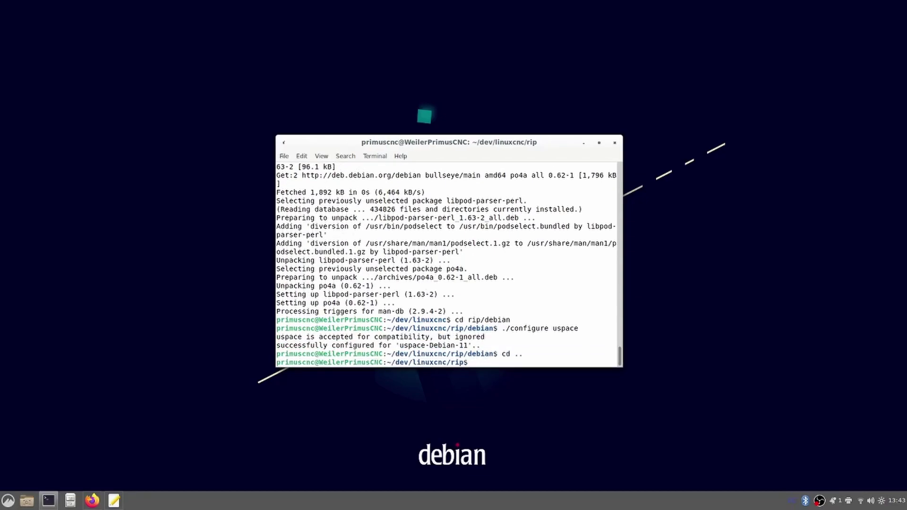
text(dpkg-buildpackage )
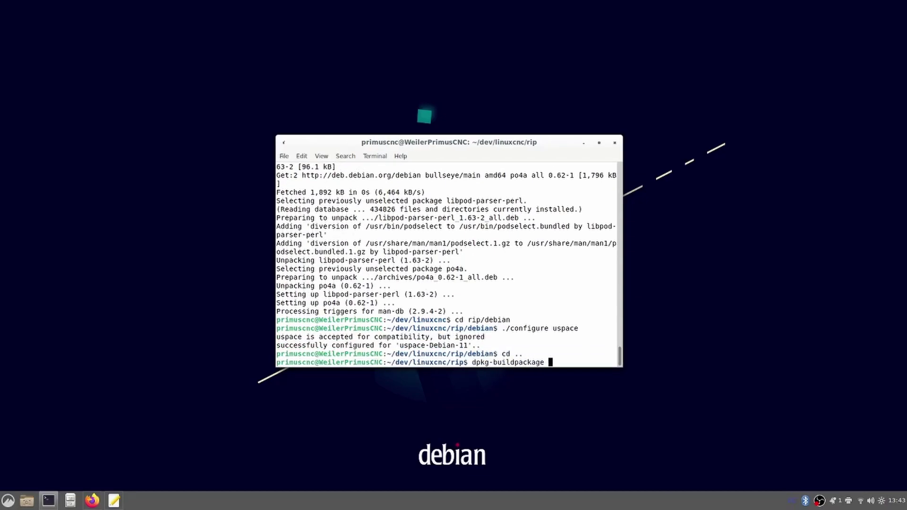
text(-b -uc)
key(Return)
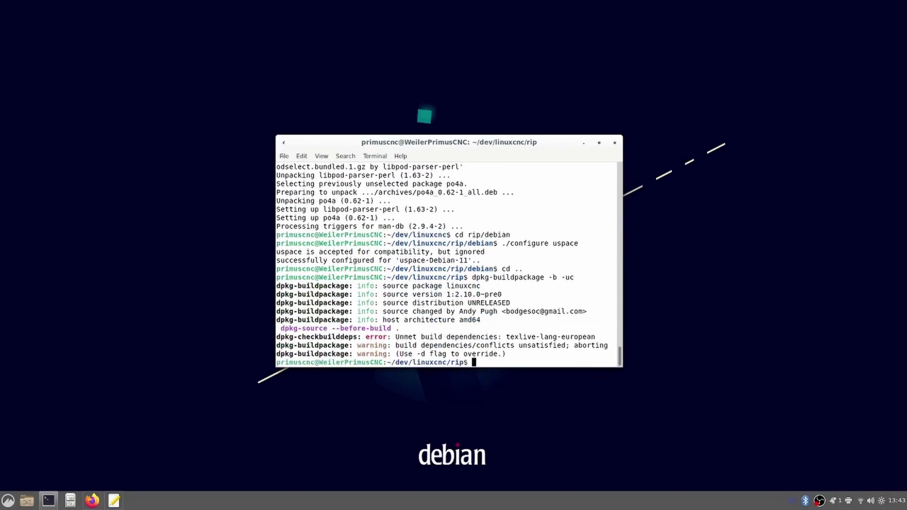
Install the missing texlive-lang-european package, rerun the build, and select the documentation error.
double_click(506, 336)
key(ctrl+c)
text(sudo aü-get install)
middle_click(581, 362)
key(Return)
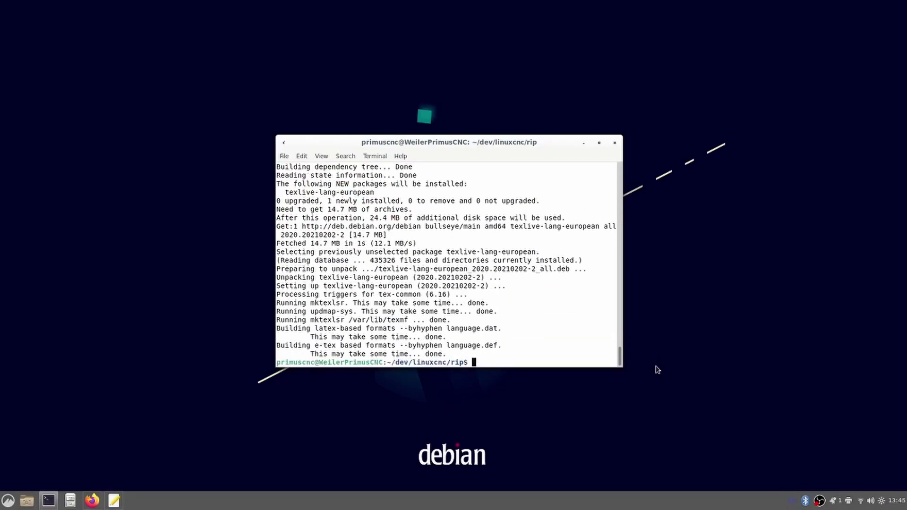
key(Up)
key(Up)
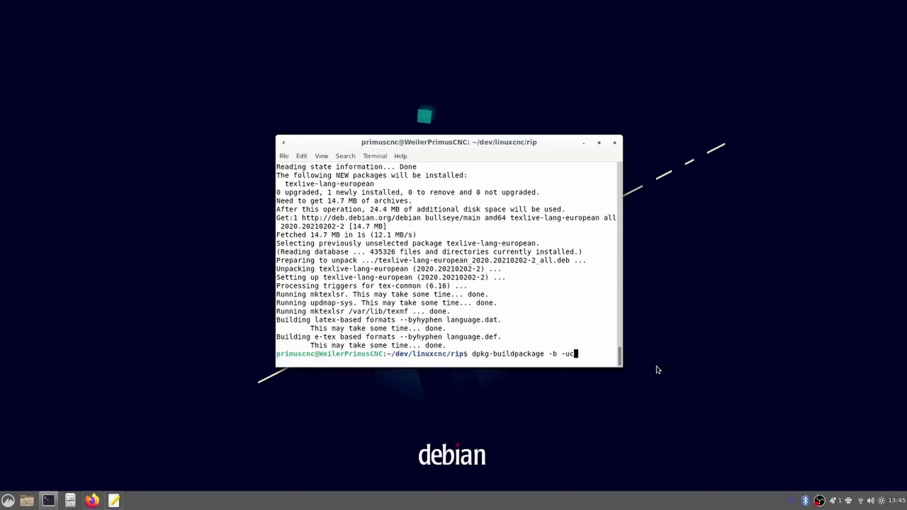
key(Return)
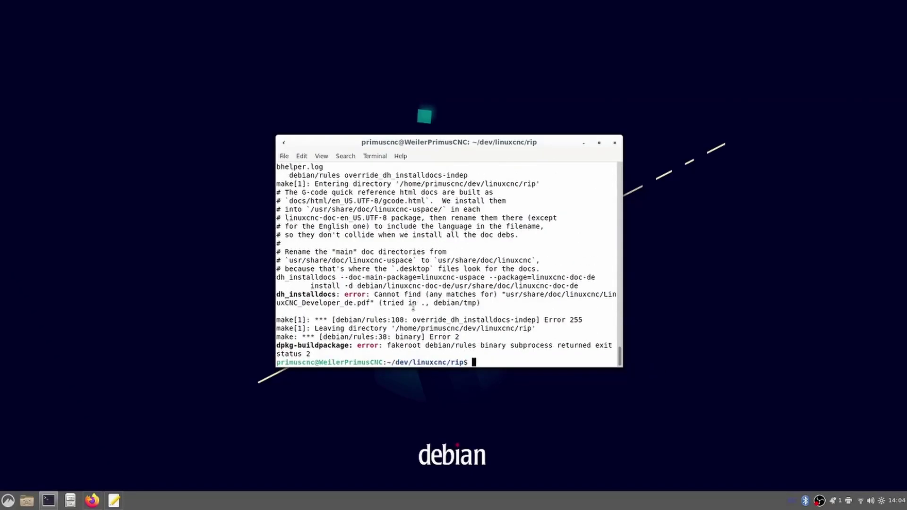
drag(480, 304, 377, 294)
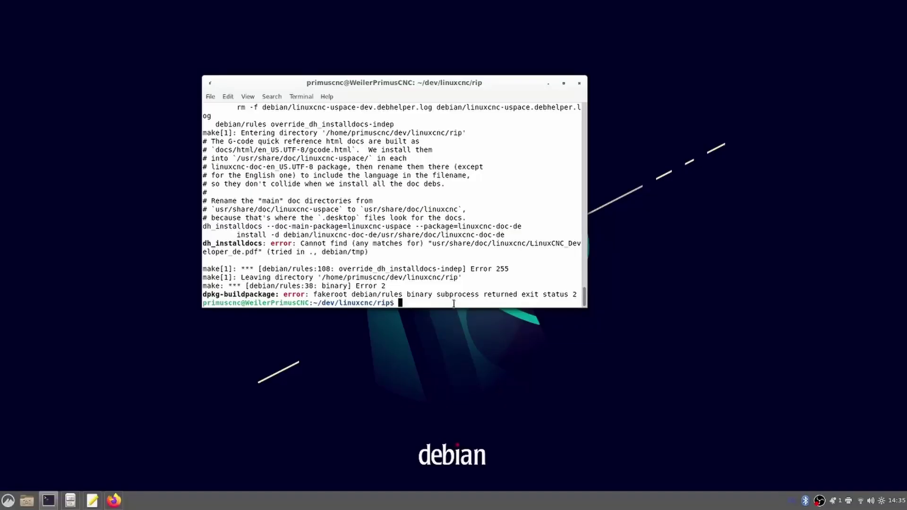
Open debian/rules in Geany as root, delete the German documentation lines 108–110, and save.
text(cd debian/)
key(Return)
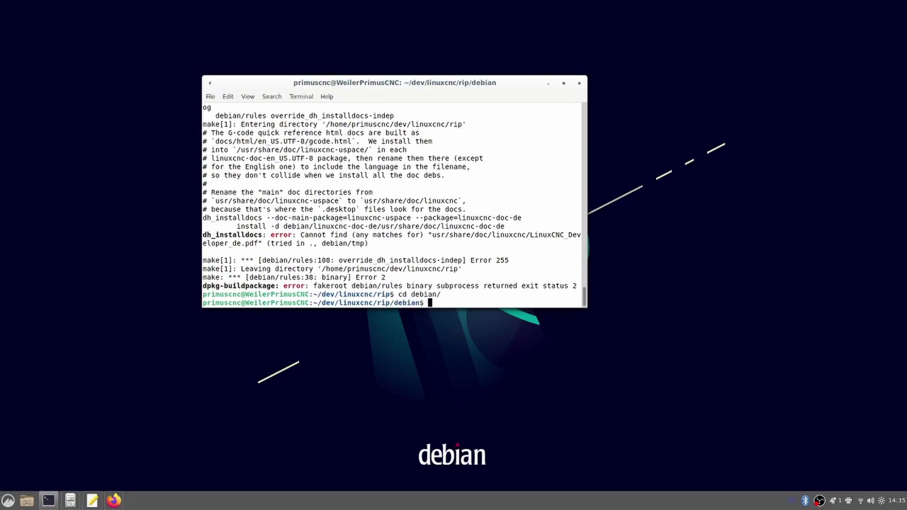
text(sudo geany rules)
key(Return)
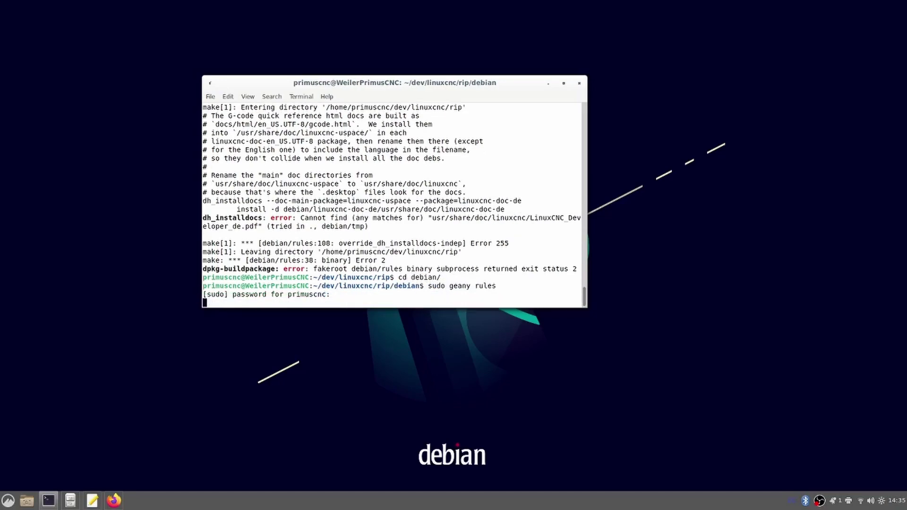
key(Return)
scroll(273, 279, down, 20)
key(shift+Up)
key(shift+Up)
key(shift+Up)
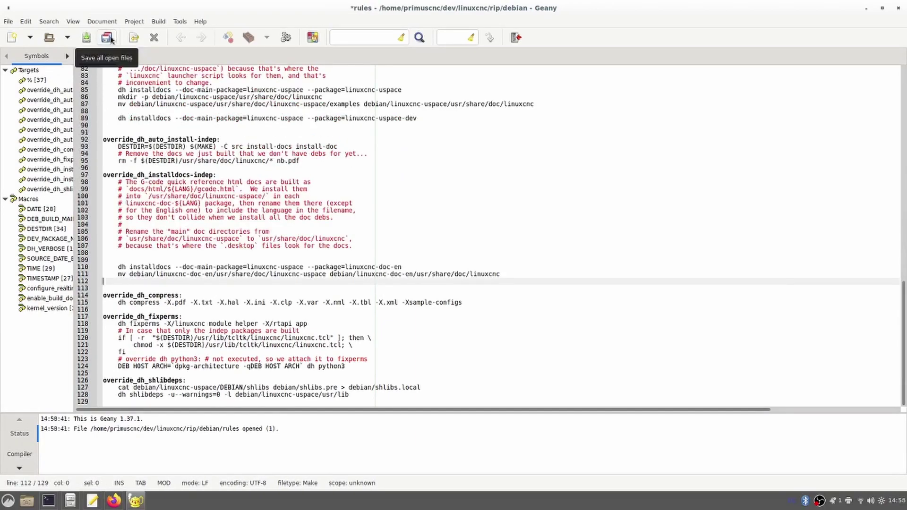
click(107, 38)
click(898, 8)
Rerun dpkg-buildpackage -b -uc from the source root and list the built .deb packages.
text(cd ..)
key(Return)
text(dpkg-buildpackage -b -uc)
key(Return)
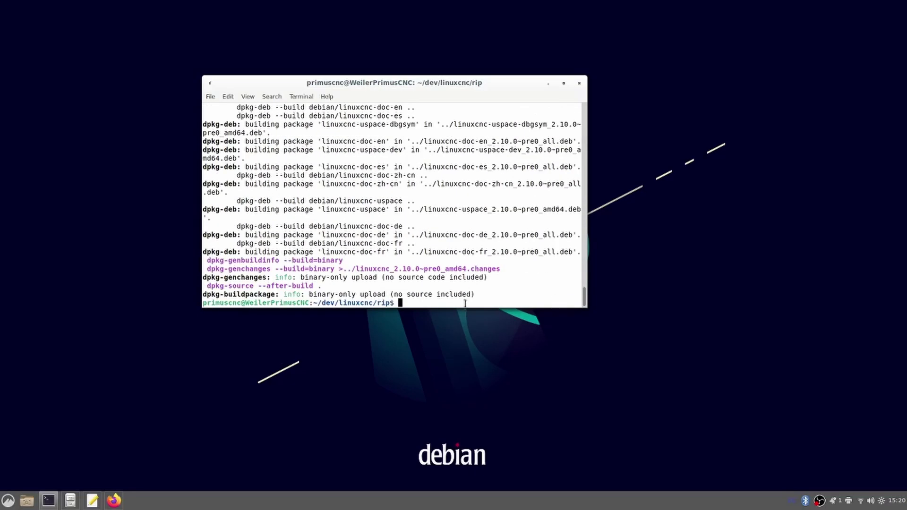
text(cd ..)
key(Return)
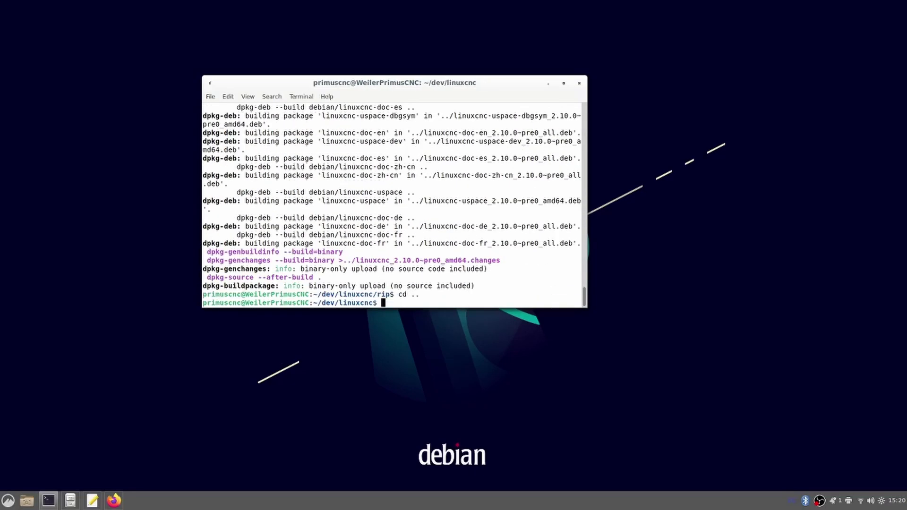
text(ls)
key(Return)
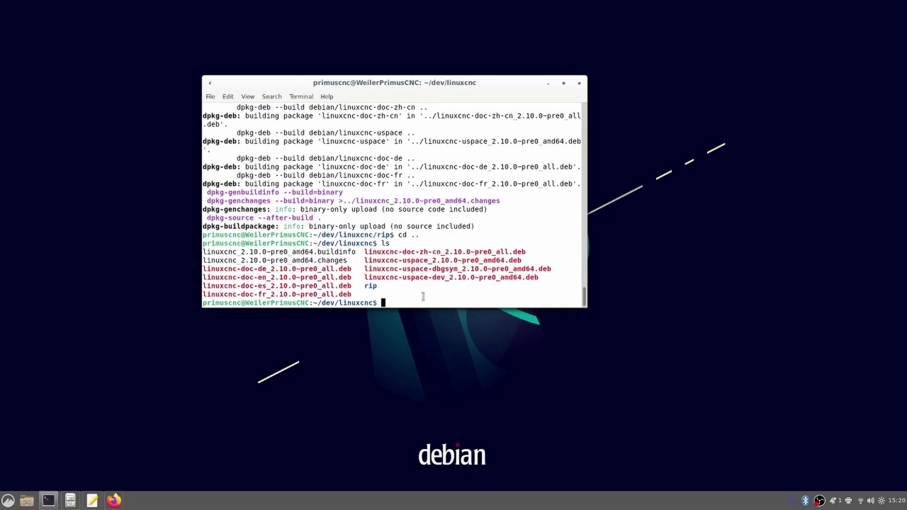
Install the linuxcnc-uspace .deb from the linuxcnc folder with GDebi.
click(70, 500)
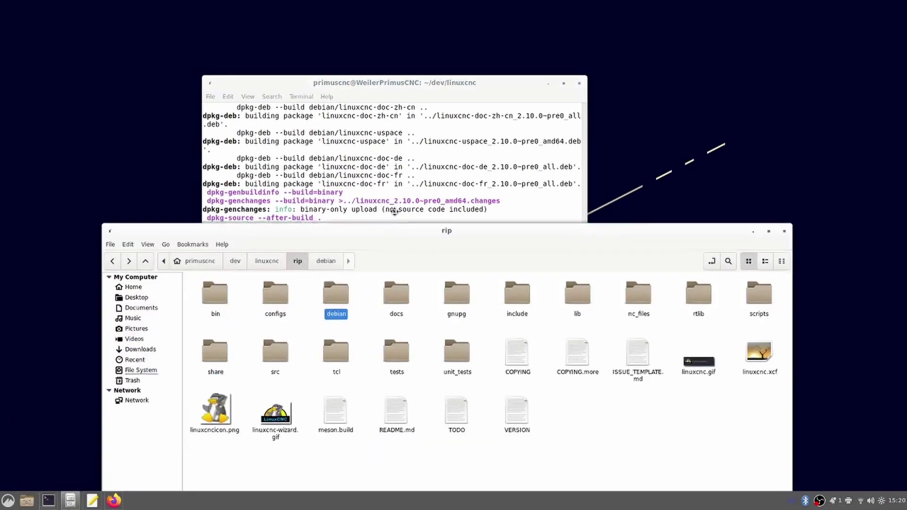
key(alt+Up)
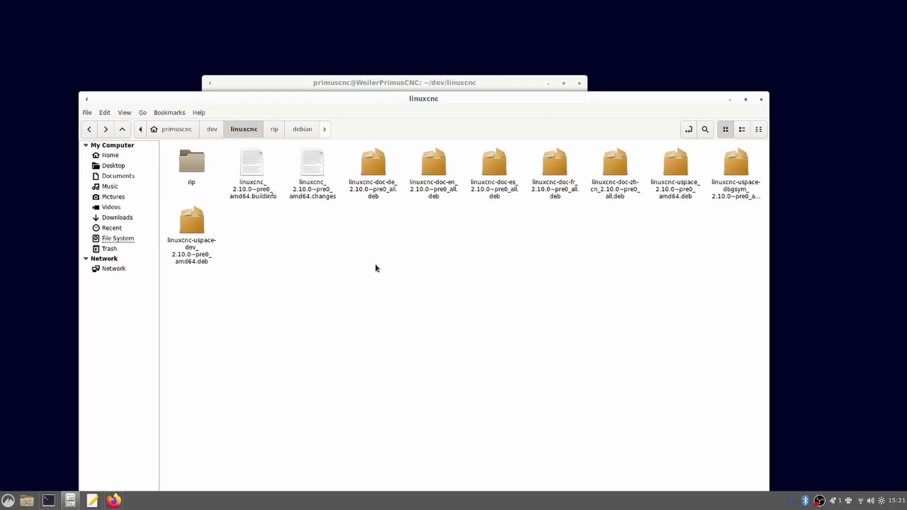
right_click(685, 196)
click(723, 198)
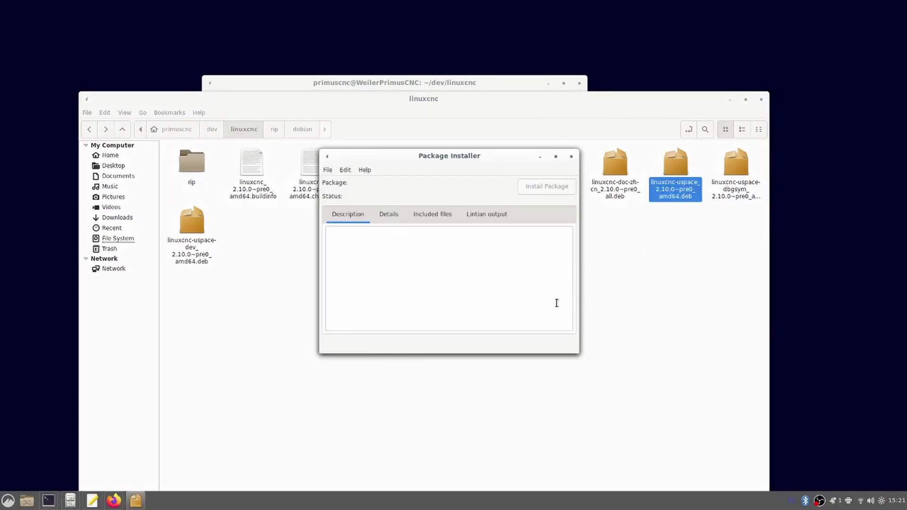
click(564, 187)
text(••••••)
key(Return)
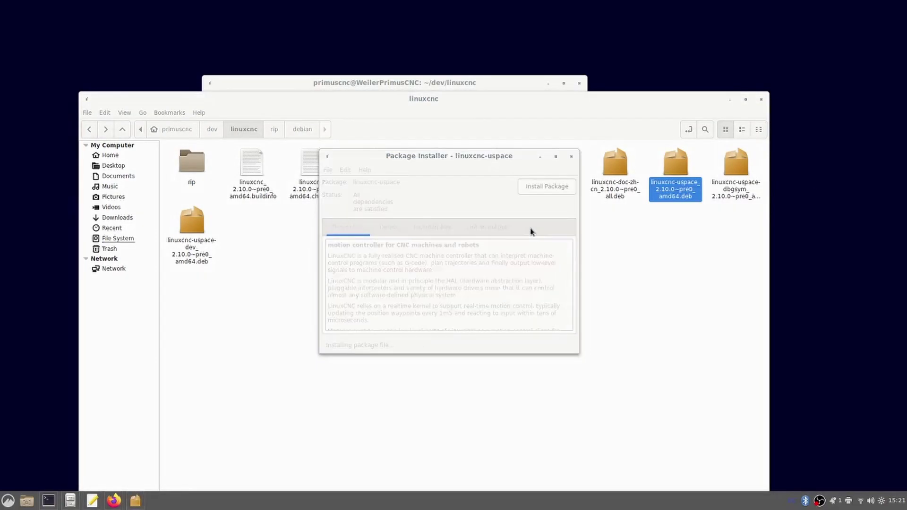
click(510, 279)
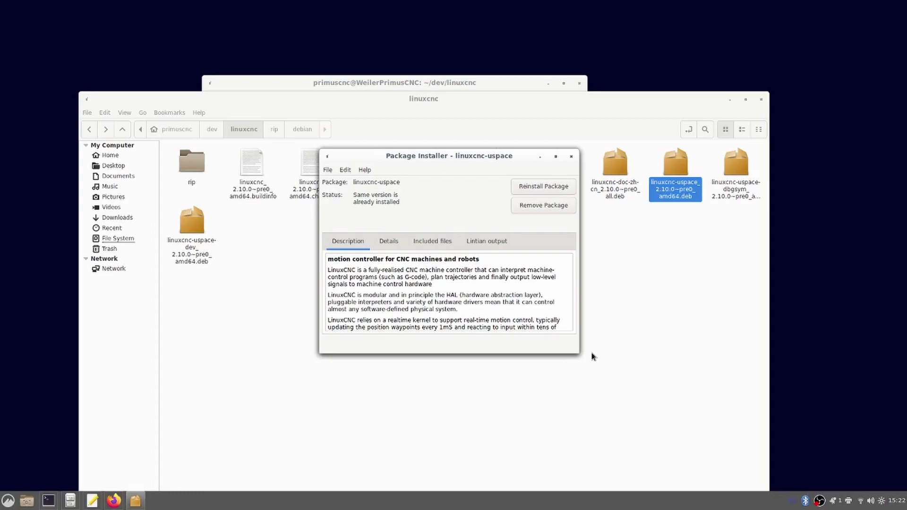
click(570, 157)
Install linuxcnc-doc-en_2.10.0~pre0_all.deb with GDebi as well.
right_click(439, 163)
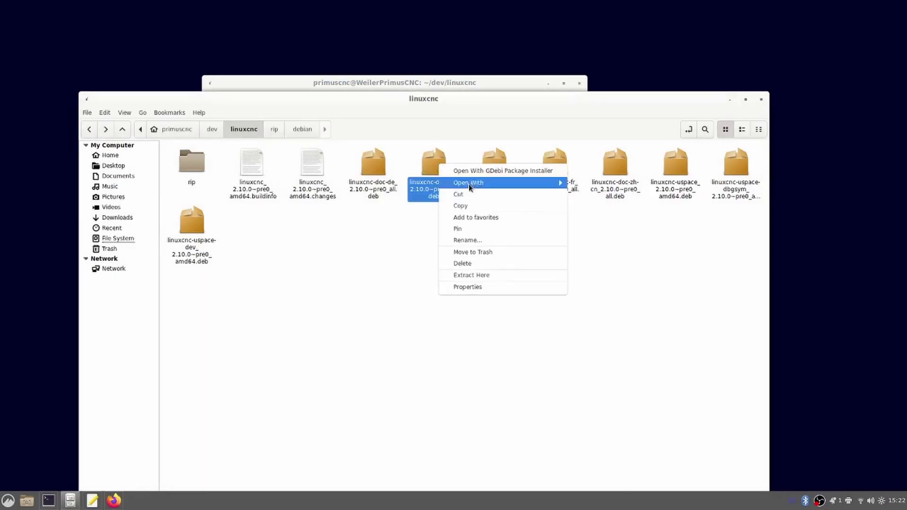
click(491, 171)
click(558, 187)
text(•••••)
key(Return)
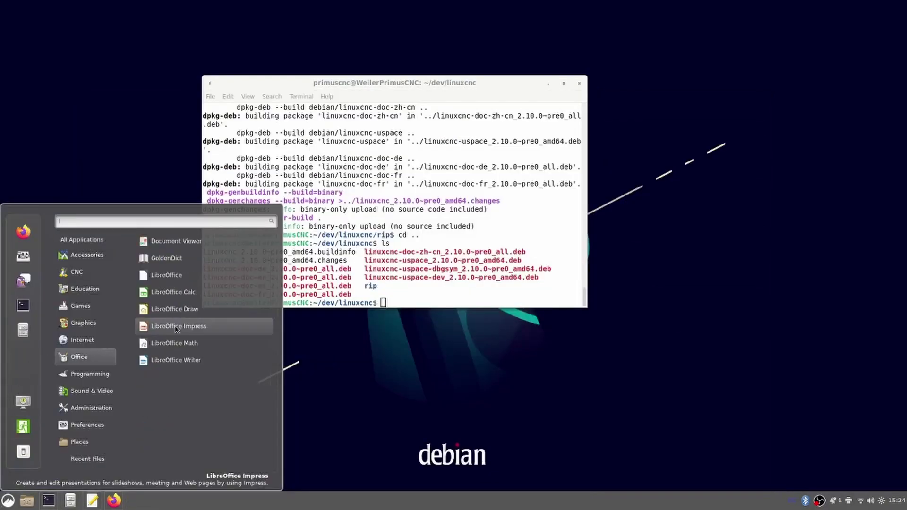
Launch LinuxCNC from the CNC menu with the sim axis configuration.
mouse_move(87, 278)
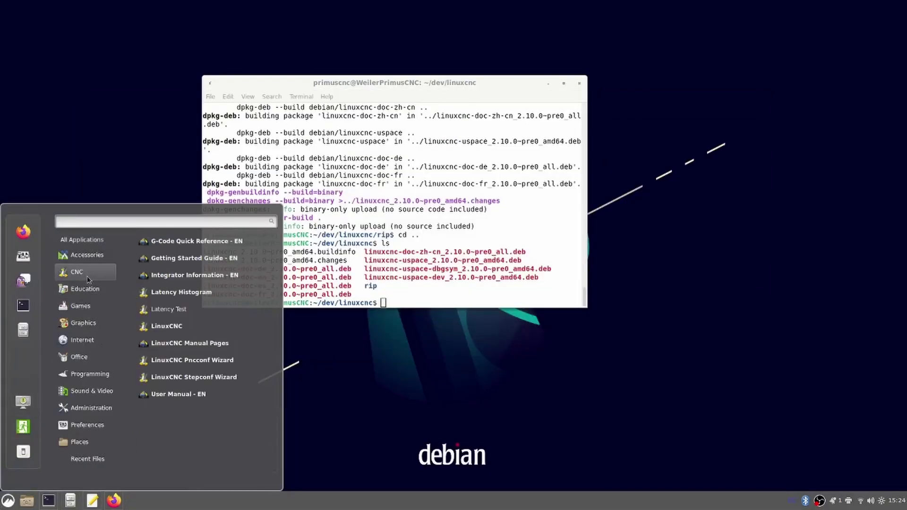
click(207, 326)
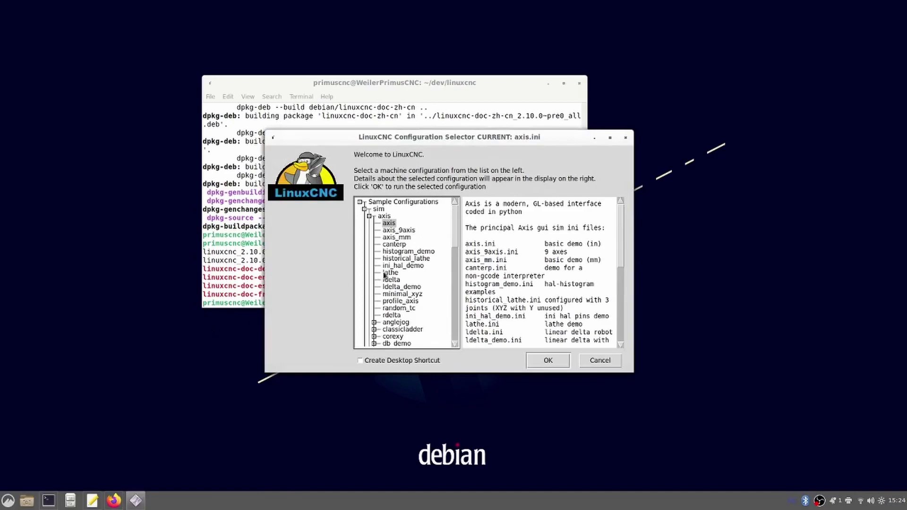
double_click(460, 298)
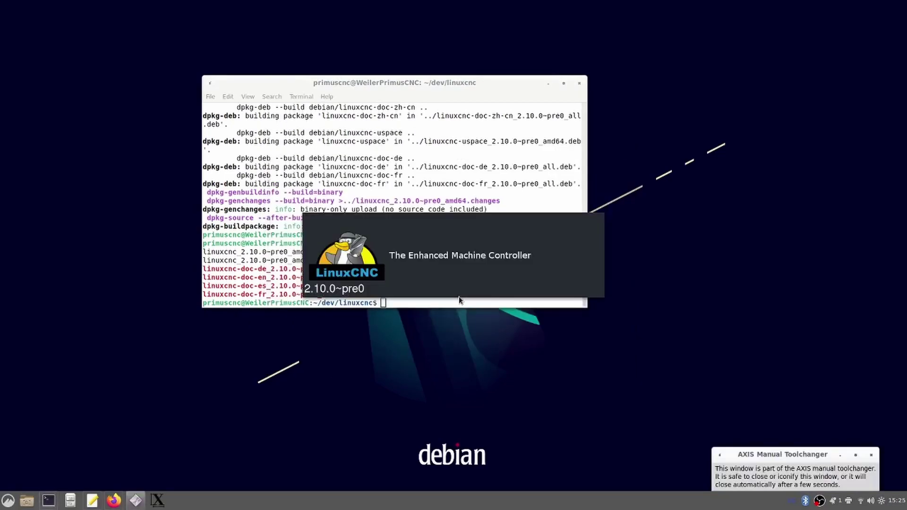
Move the AXIS window up-left and enlarge it.
drag(490, 81, 375, 33)
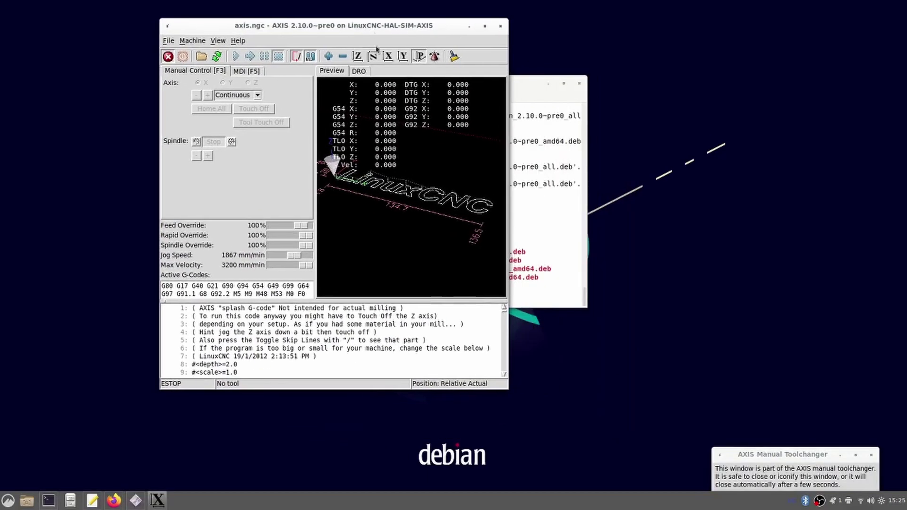
drag(504, 388, 743, 443)
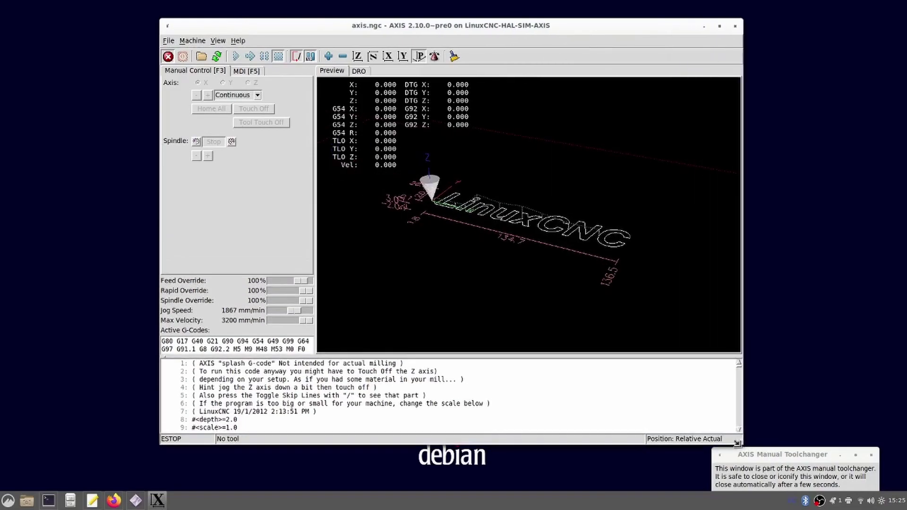
drag(630, 411, 593, 378)
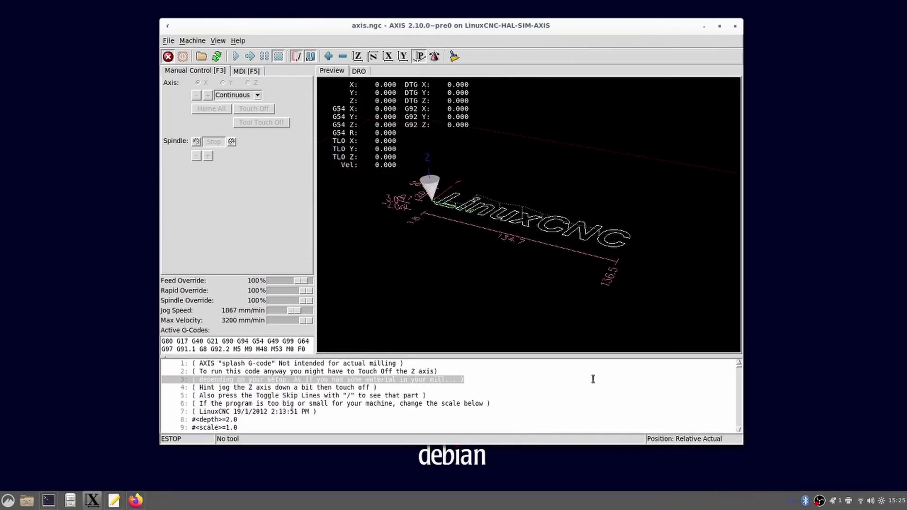
Close the AXIS window, confirming the prompt, and glance at the network connections list.
click(735, 27)
click(338, 249)
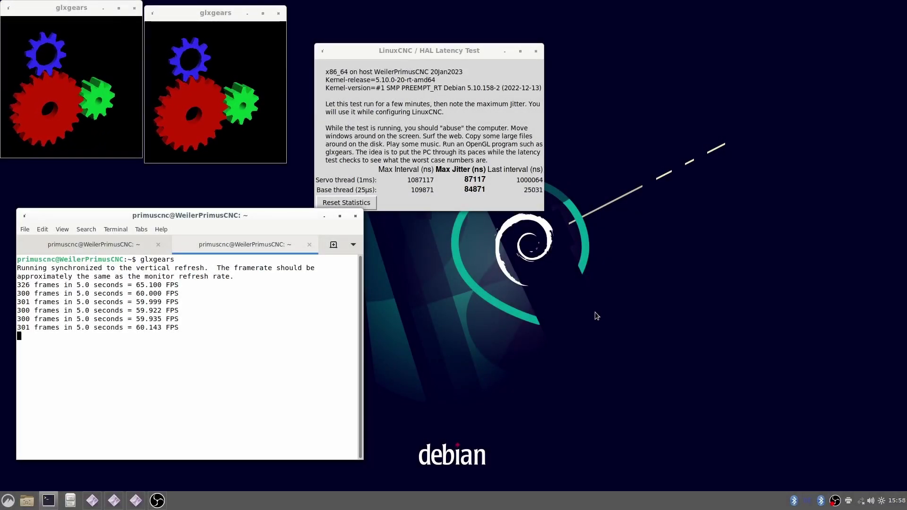
click(860, 501)
click(710, 319)
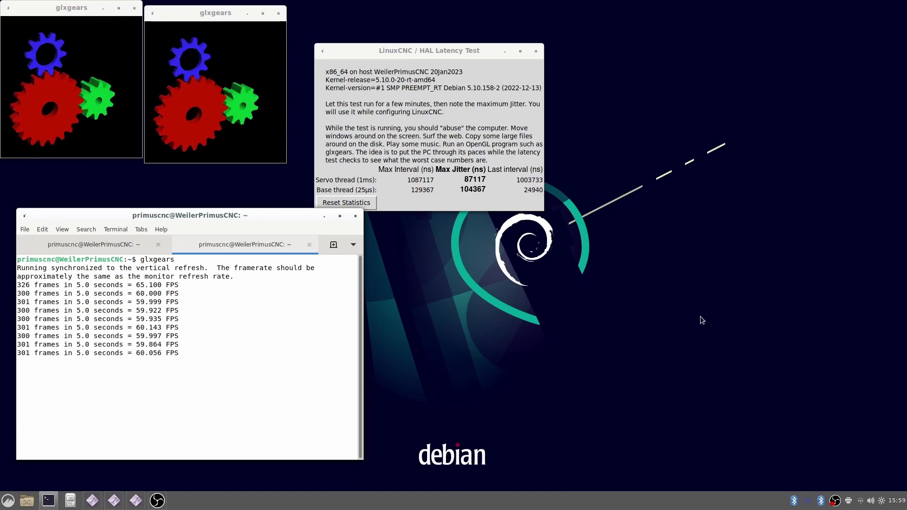
Launch Firefox as extra load during the latency test, arranging the terminal and browser windows.
click(891, 15)
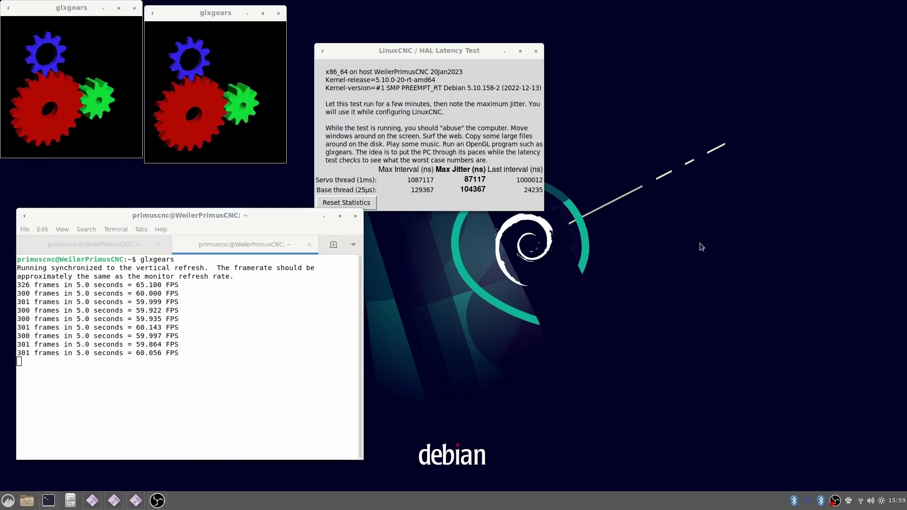
drag(218, 215, 247, 199)
click(8, 500)
click(30, 231)
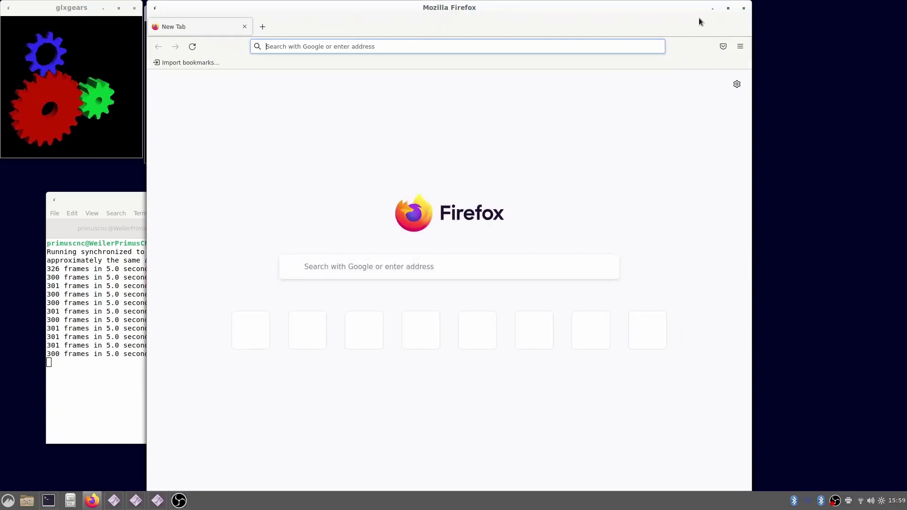
drag(698, 18, 373, 251)
Update package lists, install Geany, and open /etc/lightdm/lightdm.conf in it with sudo.
click(869, 228)
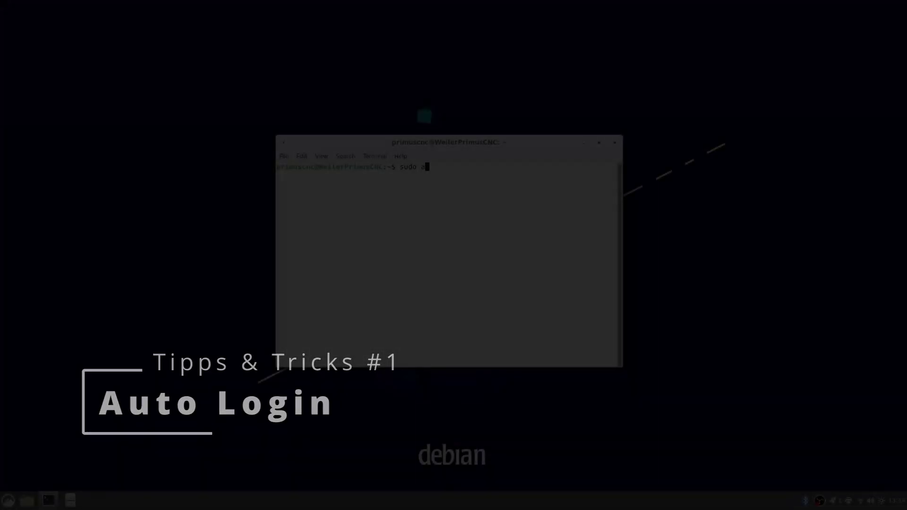
text(-get update)
key(Return)
key(Return)
text(sudo apt-get install geany)
key(Return)
key(Return)
text(sudo geany /etc/lightdm/lightdm.conf)
key(Return)
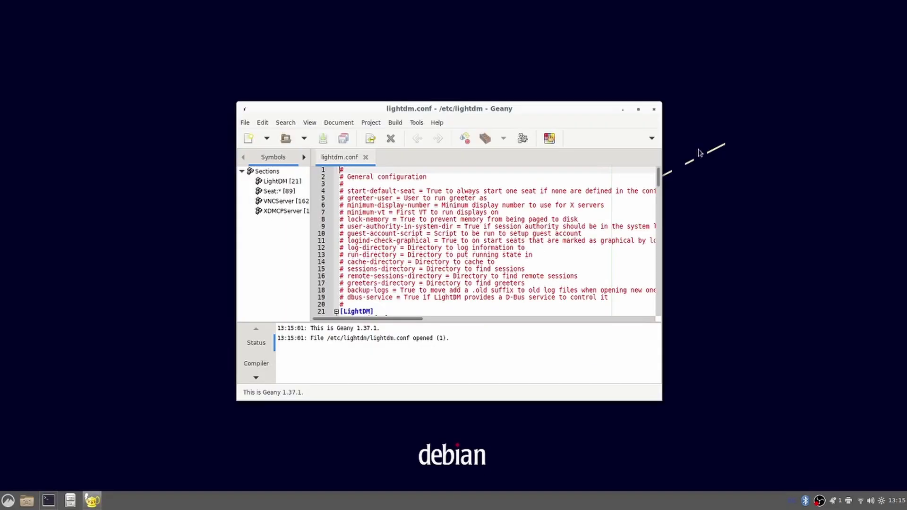
Set autologin-user to the login name and uncomment it and autologin-user-timeout under [Seat:*].
scroll(375, 344, down, 20)
scroll(139, 242, up, 7)
click(139, 242)
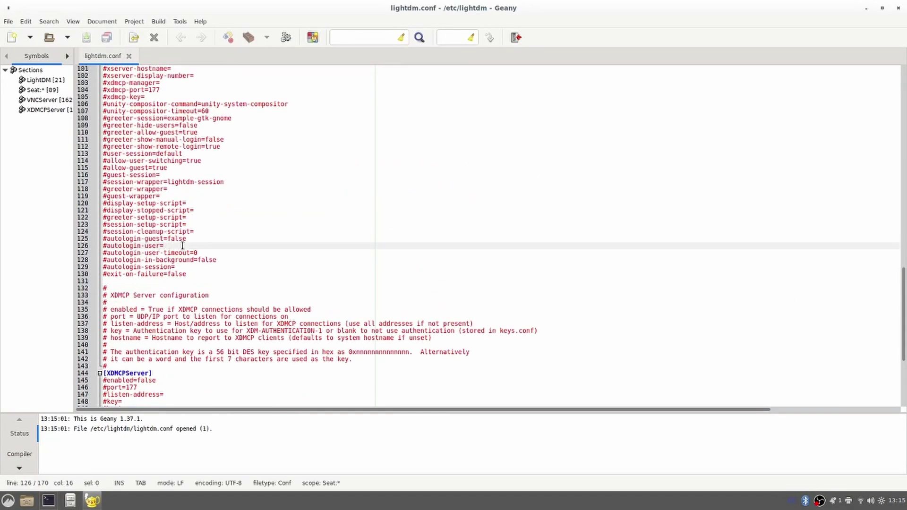
scroll(189, 212, up, 7)
drag(135, 132, 103, 139)
scroll(289, 296, down, 1)
click(263, 373)
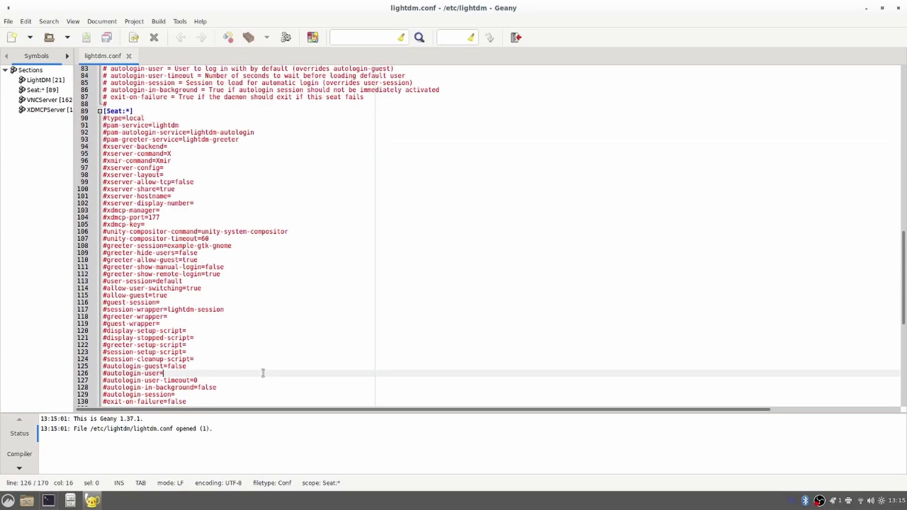
text(primuscnc)
key(Home)
key(Delete)
key(Down)
key(Delete)
Save lightdm.conf and close Geany.
scroll(227, 340, down, 1)
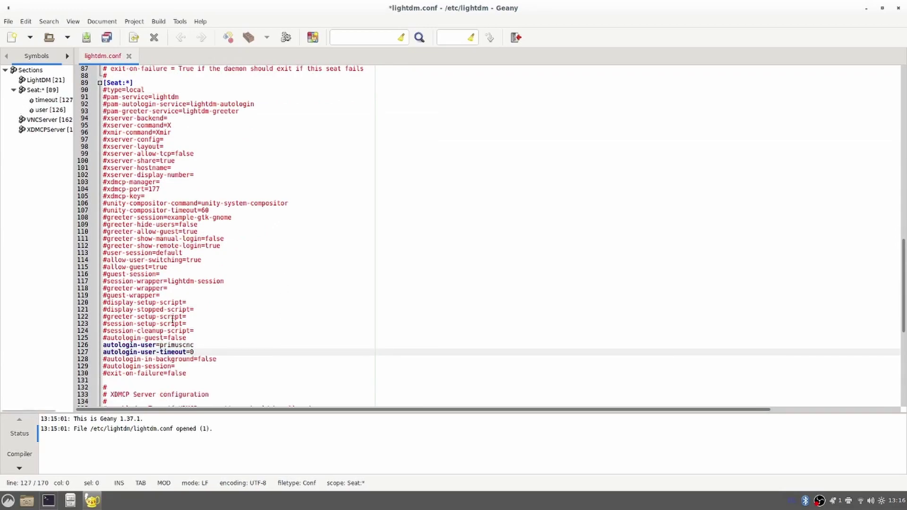
scroll(173, 319, down, 3)
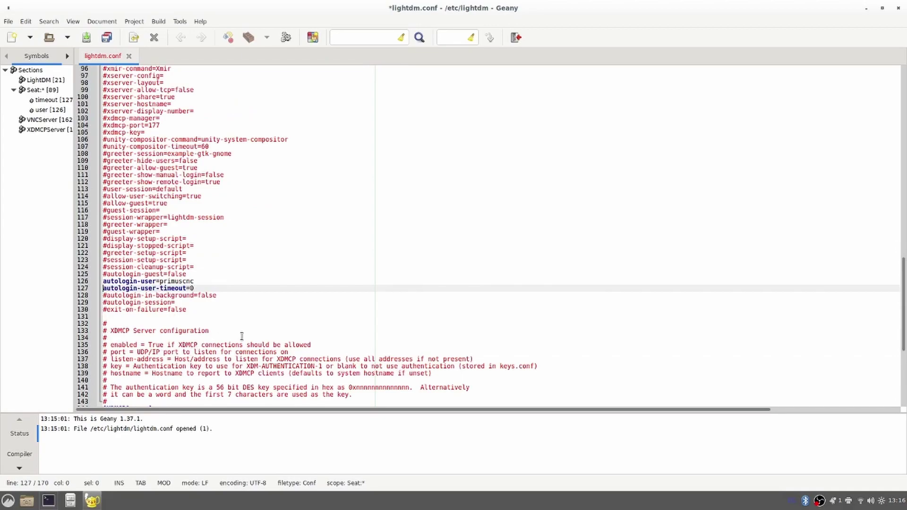
click(110, 43)
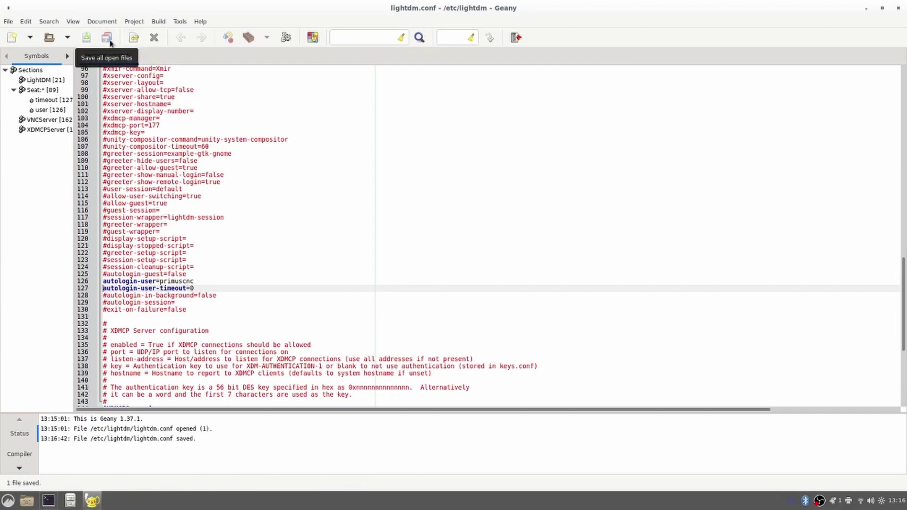
click(898, 8)
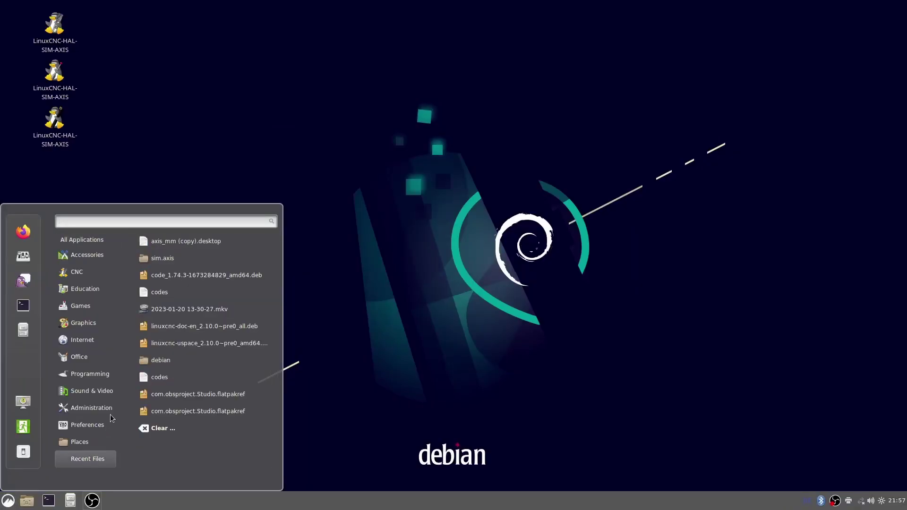
In Startup Applications, disable autostart for Blueman Applet and Print Queue Applet.
mouse_move(87, 424)
scroll(192, 426, down, 1)
scroll(189, 426, down, 10)
click(194, 346)
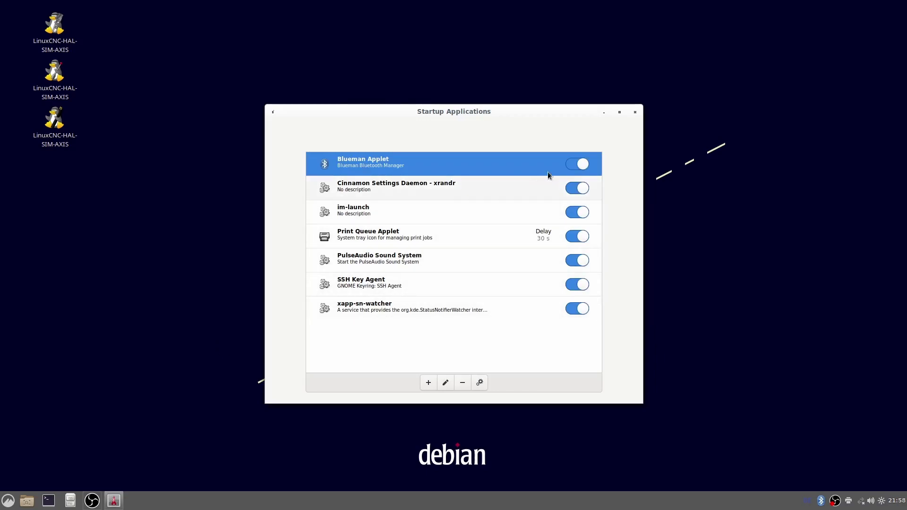
click(583, 169)
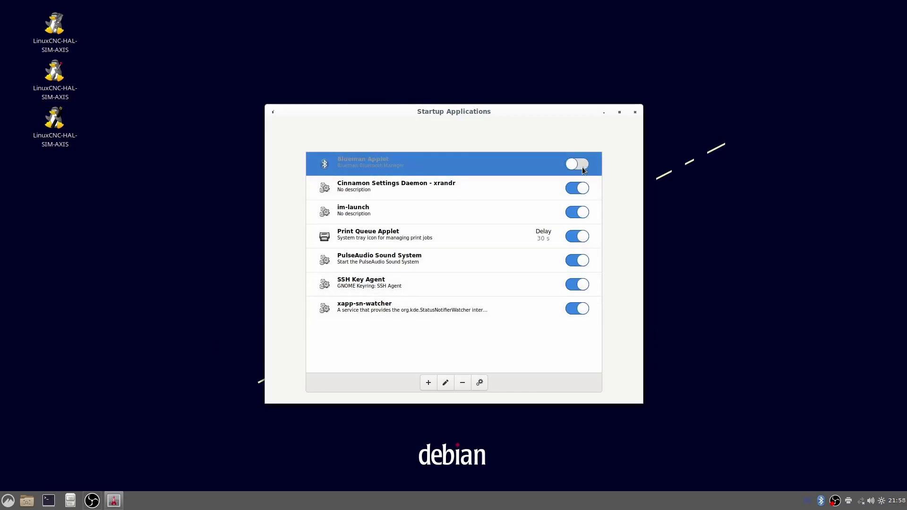
click(583, 236)
Start a custom startup command and copy the LinuxCNC desktop launcher's command from its properties.
click(428, 382)
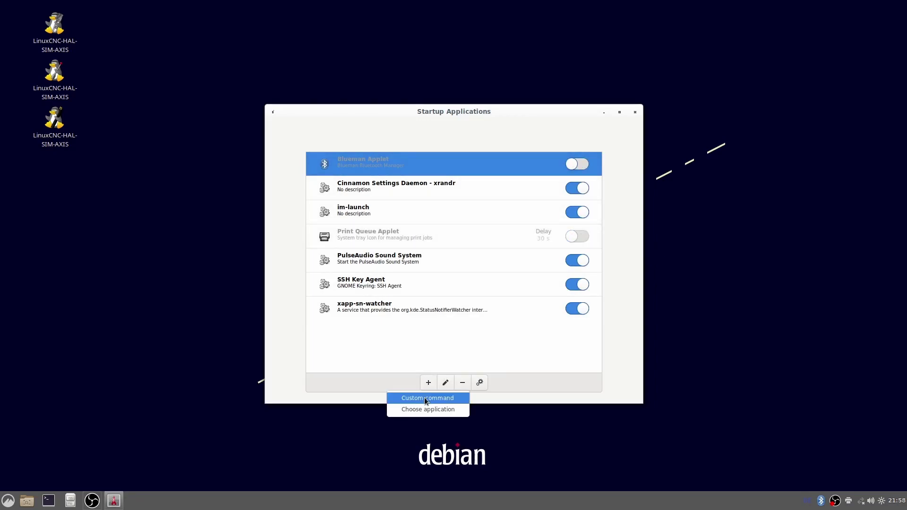
click(425, 399)
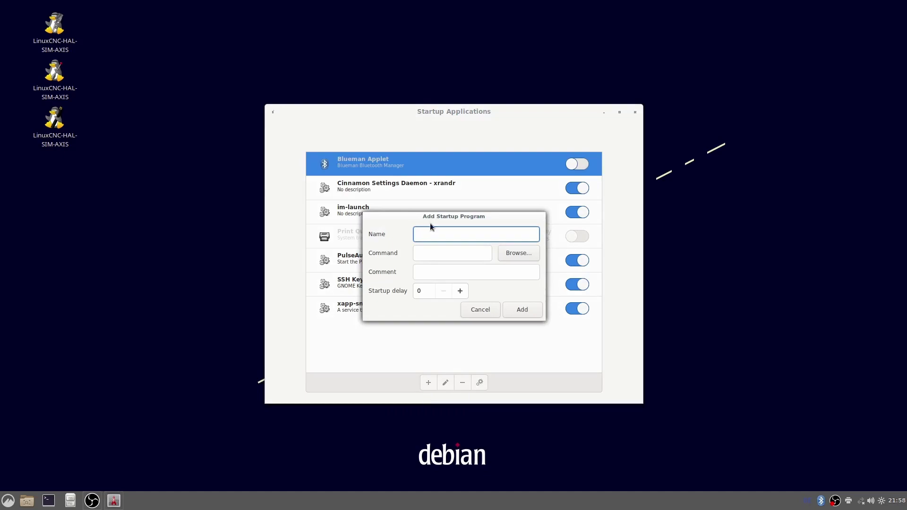
right_click(53, 42)
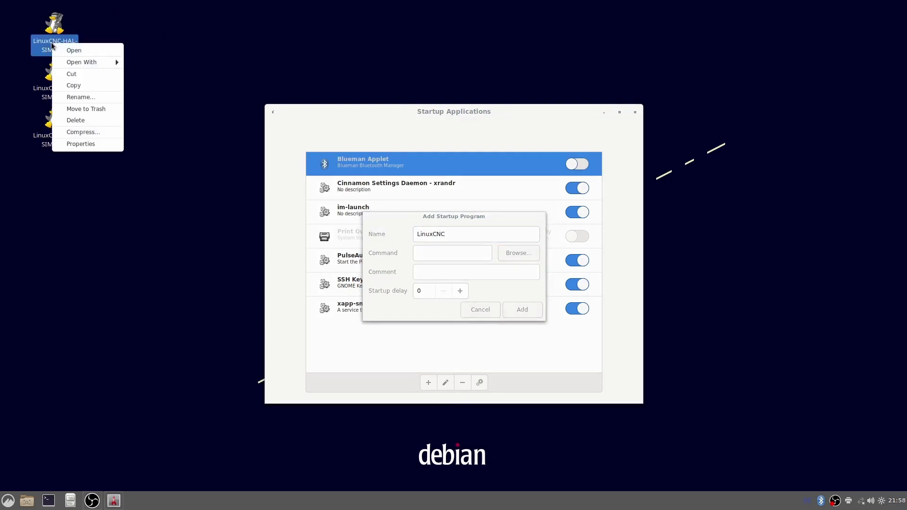
click(75, 142)
triple_click(487, 234)
right_click(487, 234)
click(509, 249)
click(549, 378)
Paste the command into the LinuxCNC entry, add and run it, then download the VS Code .deb.
right_click(449, 253)
click(478, 284)
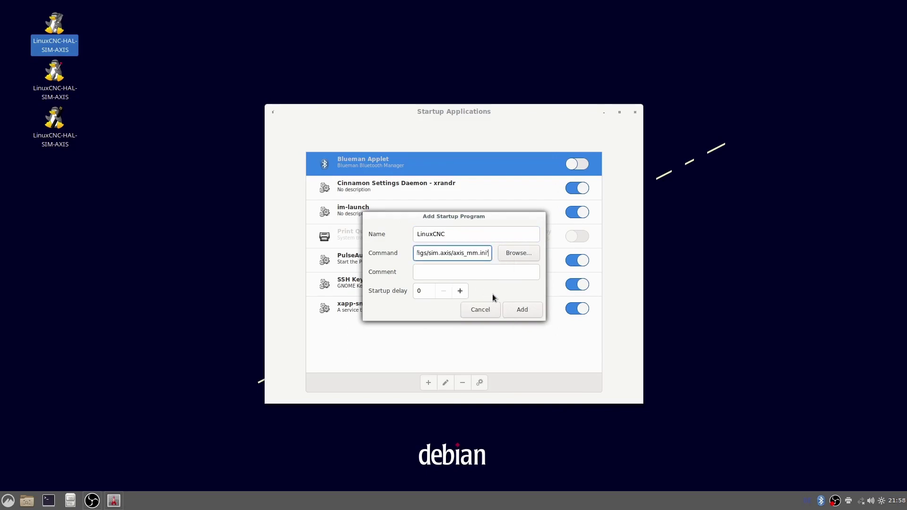
click(517, 310)
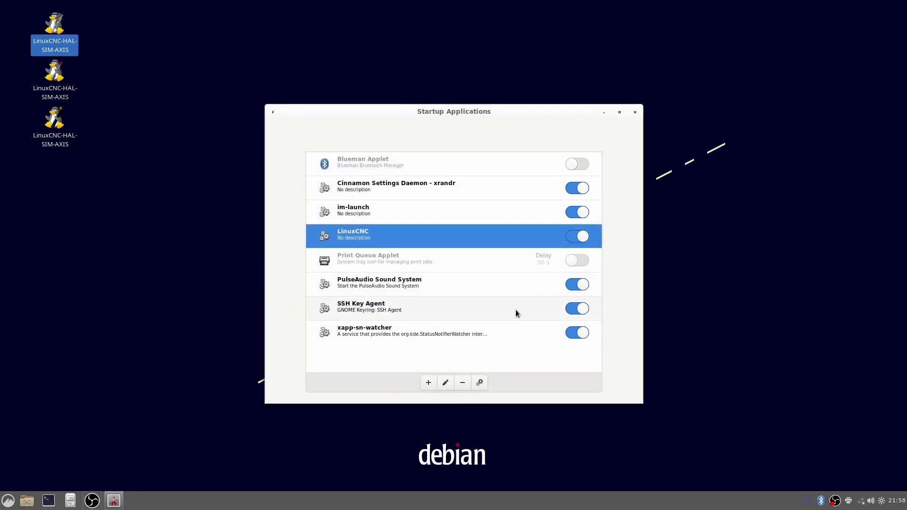
click(480, 382)
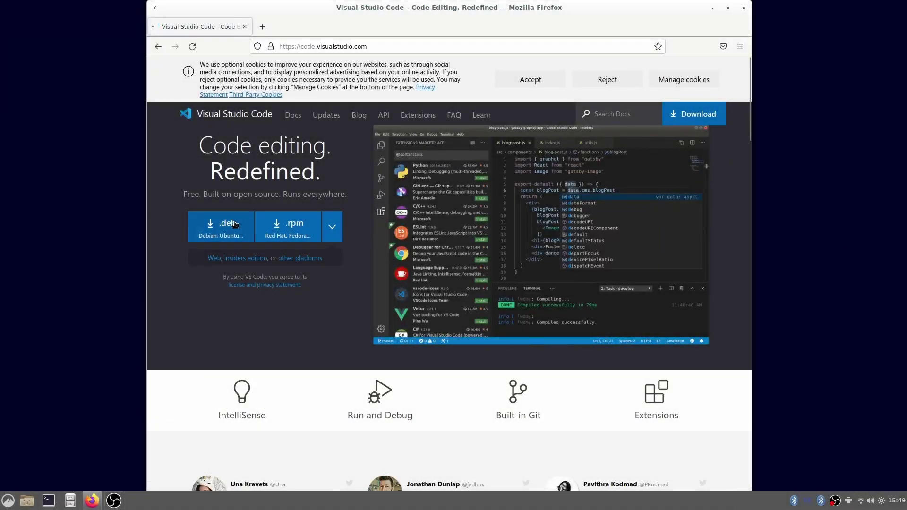
click(235, 224)
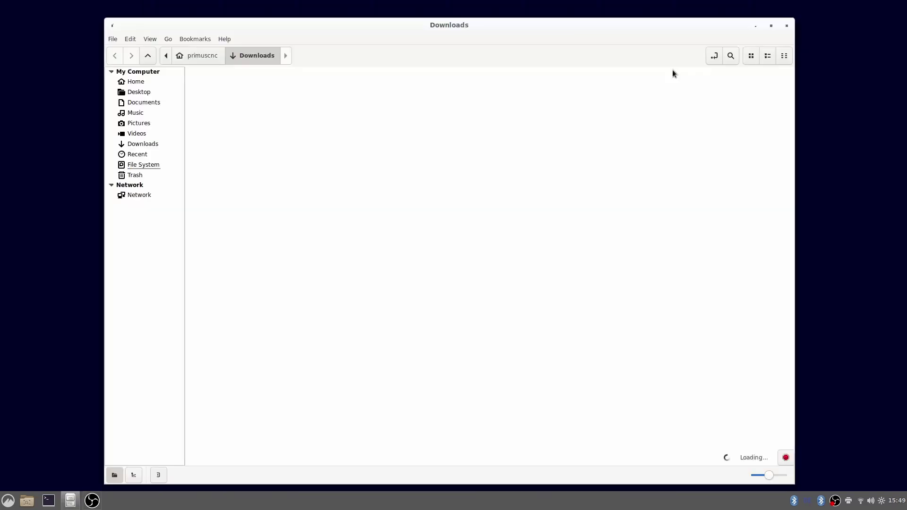
right_click(219, 89)
click(250, 96)
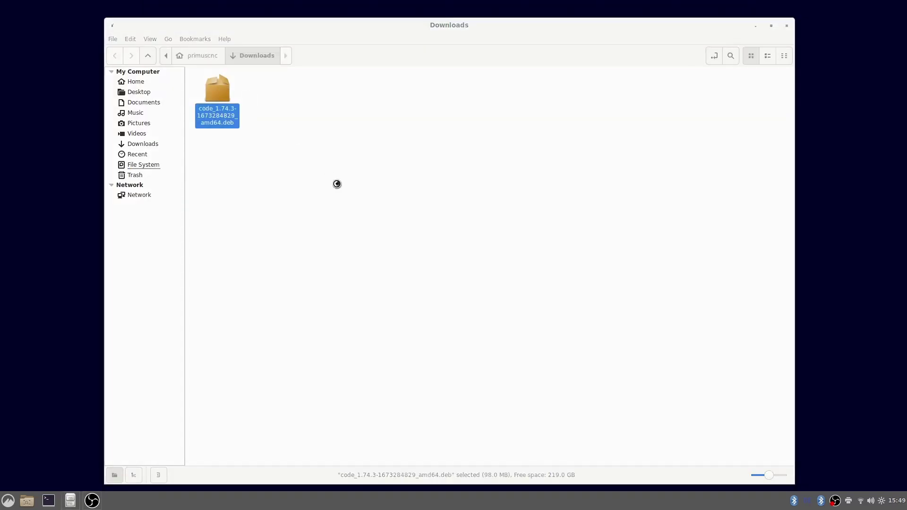
click(536, 189)
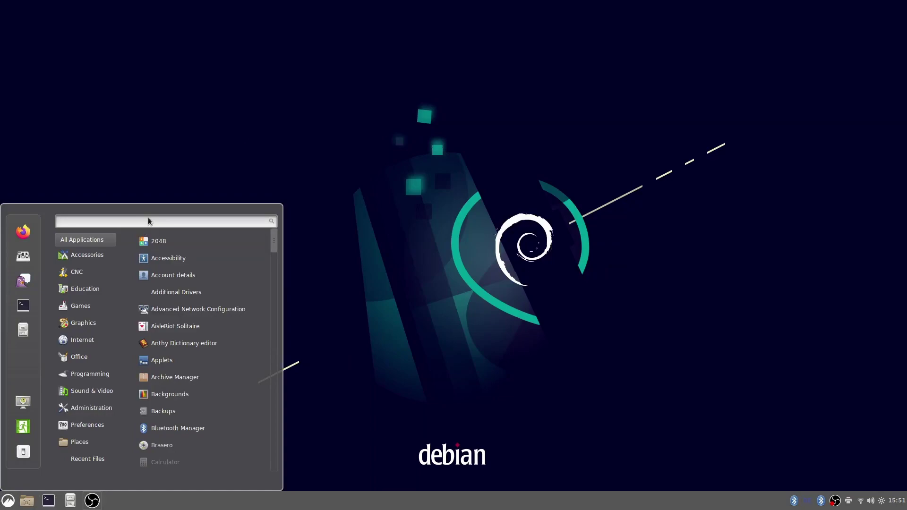
text(visual)
key(Return)
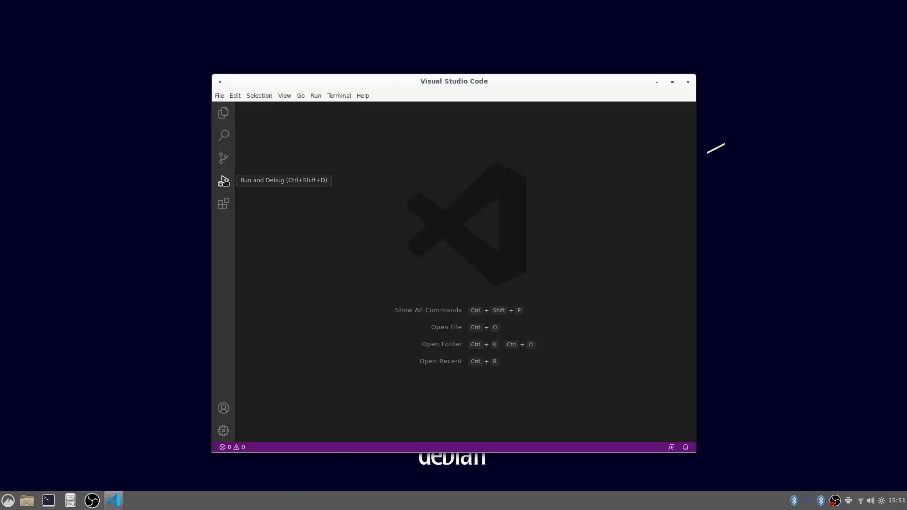
Search the extensions marketplace for 'linuxcnc' and install the LinuxCNC extension.
key(ctrl+shift+x)
text(linuxcnc)
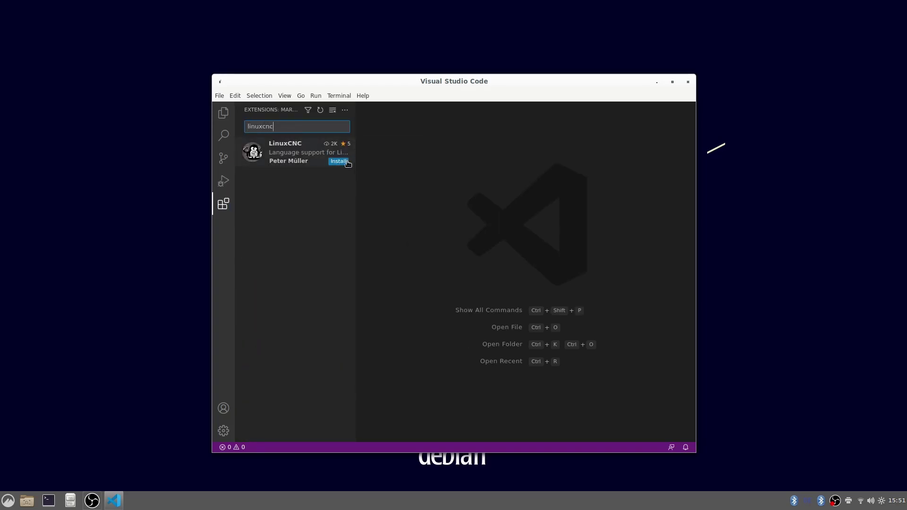
click(330, 161)
Open the linuxcnc/configs/sim.axis folder, trust it, and view axis.ini.
key(ctrl+shift+e)
click(284, 164)
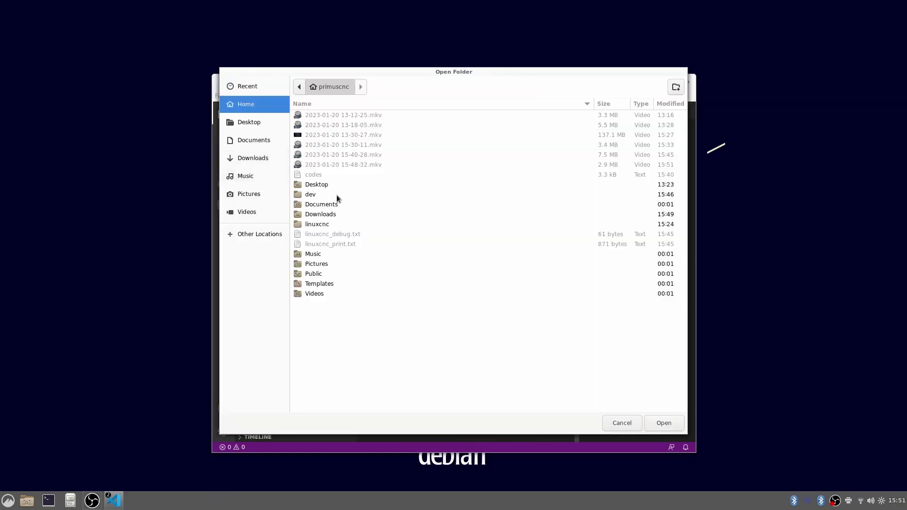
double_click(324, 197)
key(Return)
key(Return)
click(49, 90)
scroll(542, 328, down, 10)
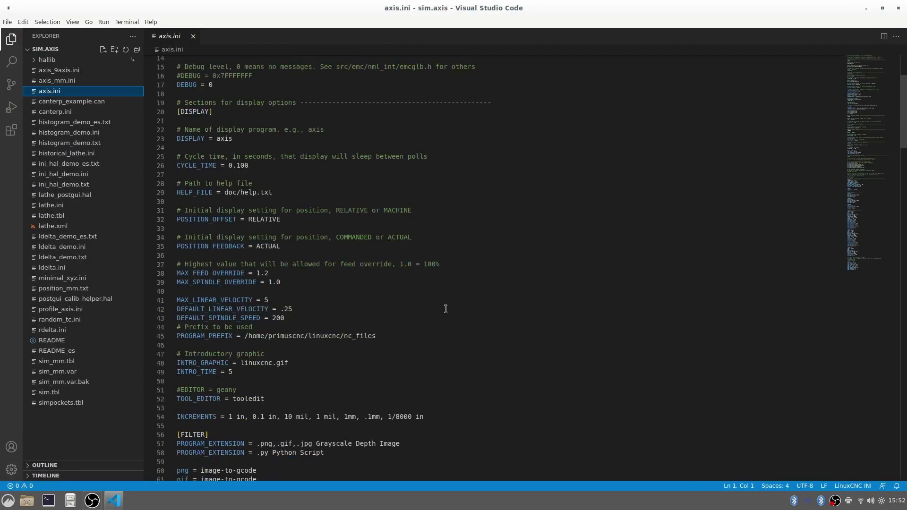
scroll(416, 307, down, 3)
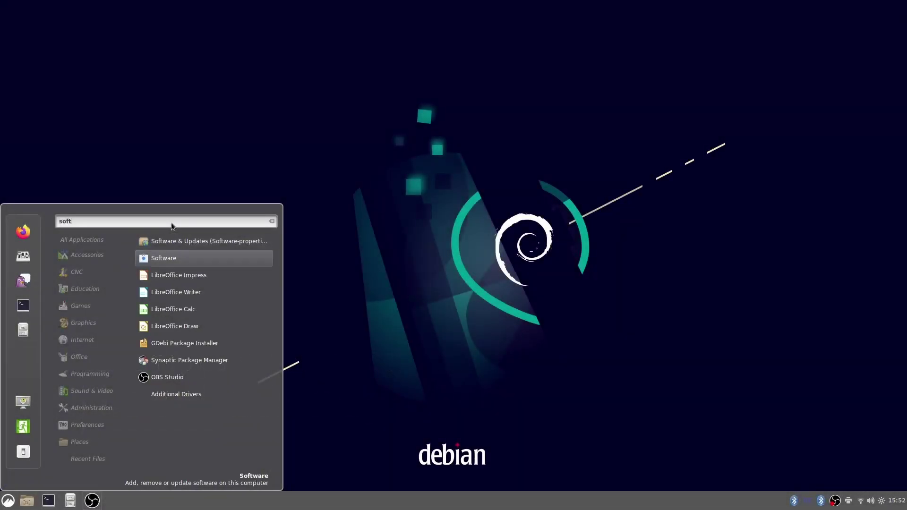
key(Return)
click(177, 65)
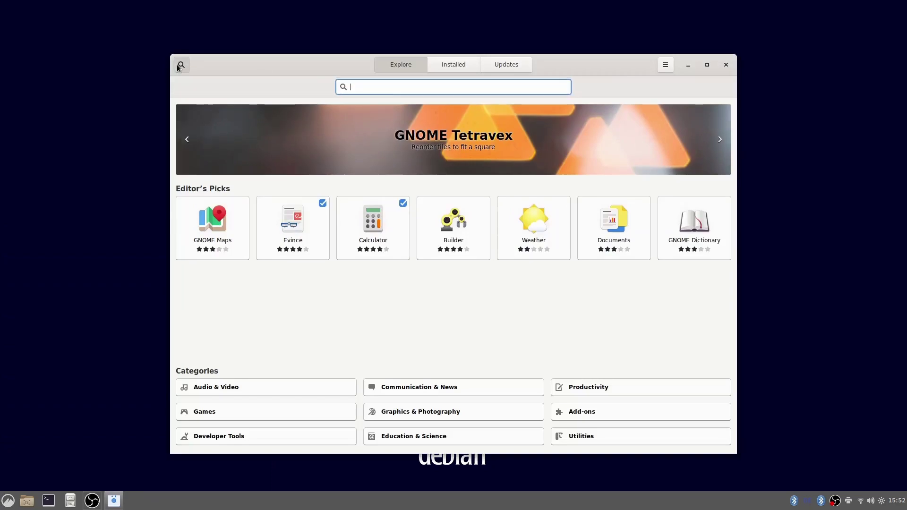
Search 'git cola' in Software, install it after authenticating, and launch it.
text(git cola)
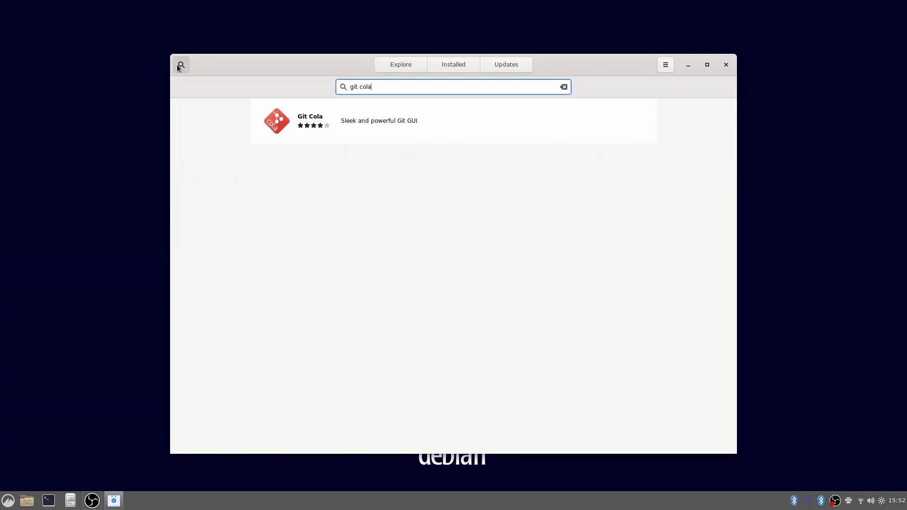
click(255, 112)
click(290, 134)
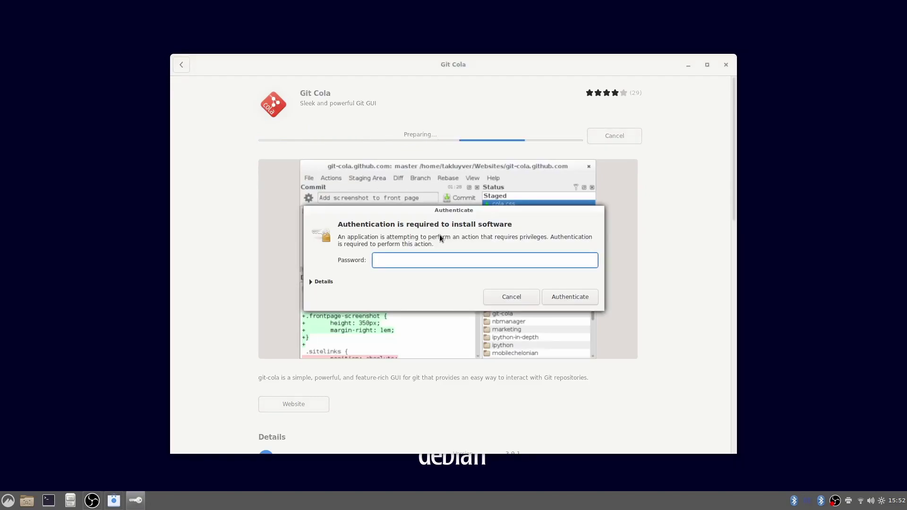
key(Return)
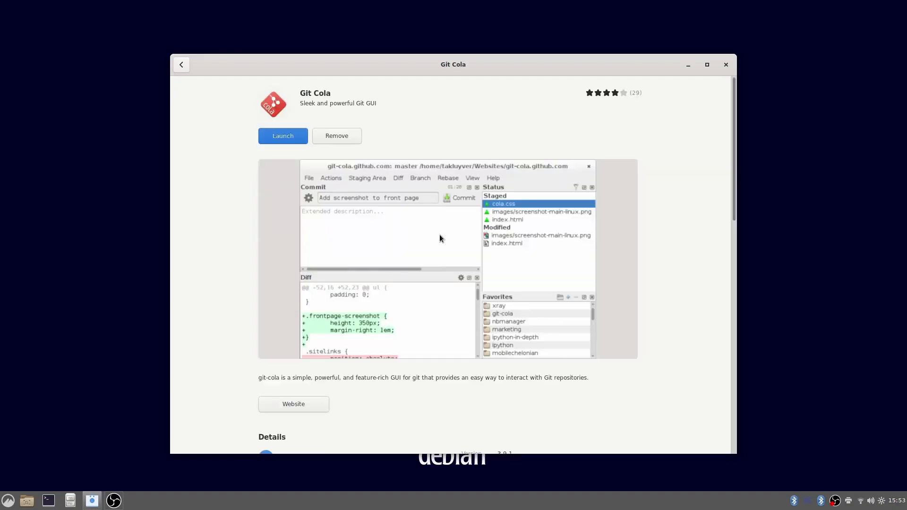
click(283, 136)
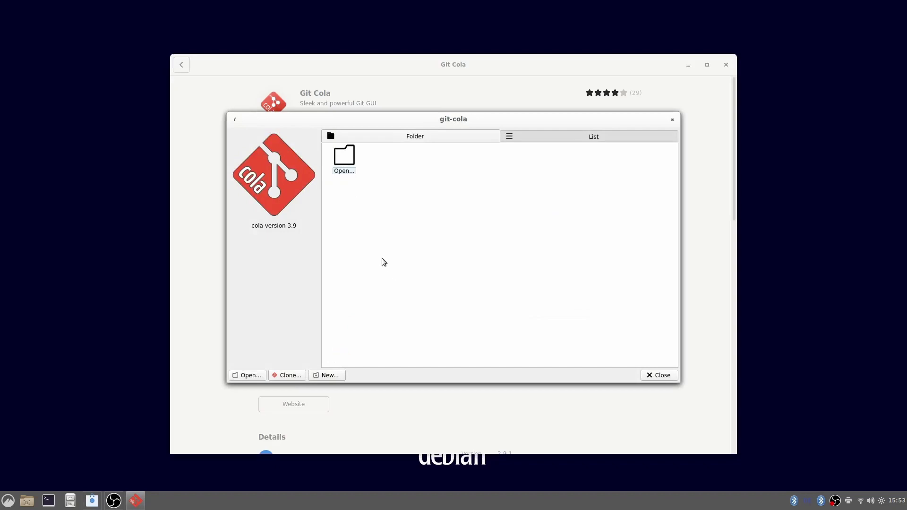
Create a new Git Cola repository in the linuxcnc/configs/sim.axis folder.
click(321, 380)
double_click(313, 208)
double_click(322, 139)
click(648, 449)
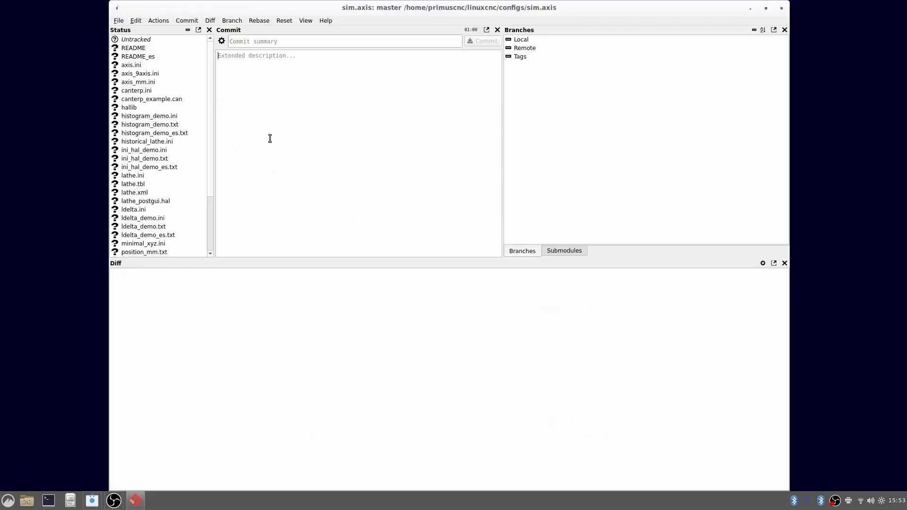
Stage all untracked sim.axis files for commit.
click(150, 39)
click(158, 20)
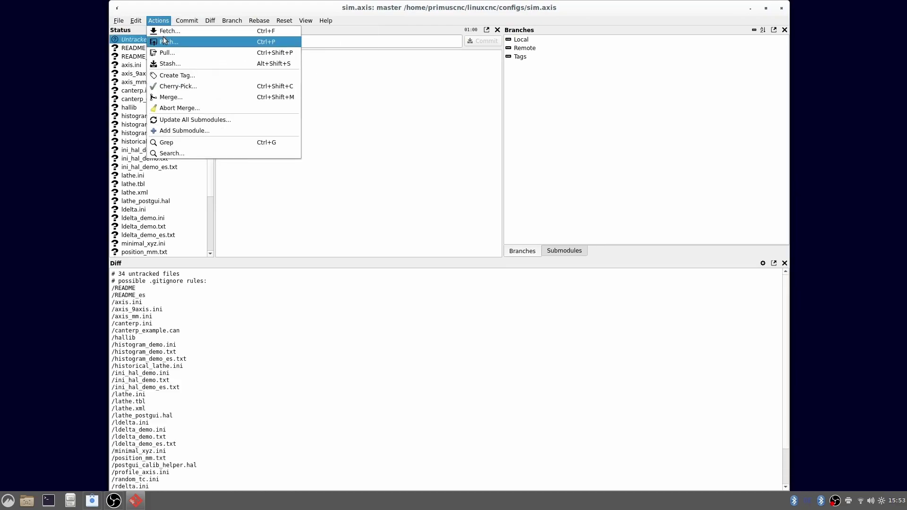
mouse_move(191, 21)
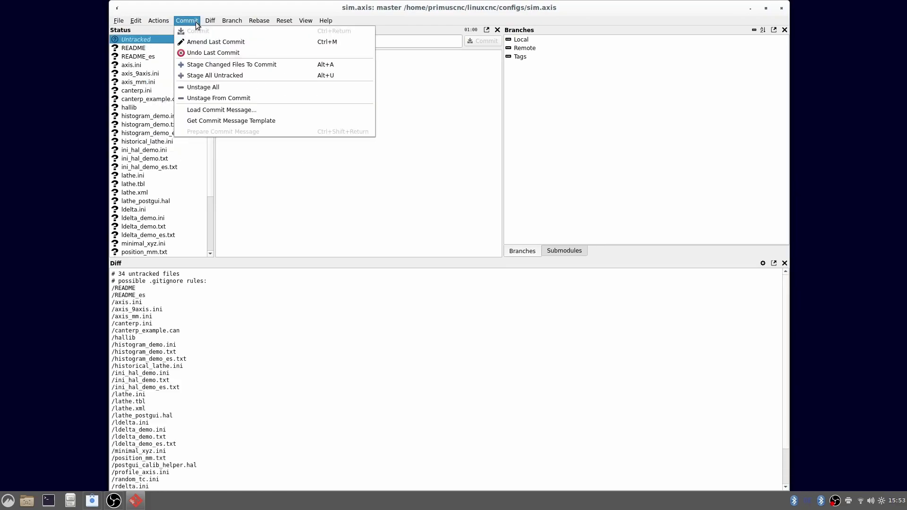
click(214, 75)
click(269, 41)
Commit the staged files as 'first commit' with a description noting the standard, unchanged Sim files.
text(first commit)
key(Return)
text(these are)
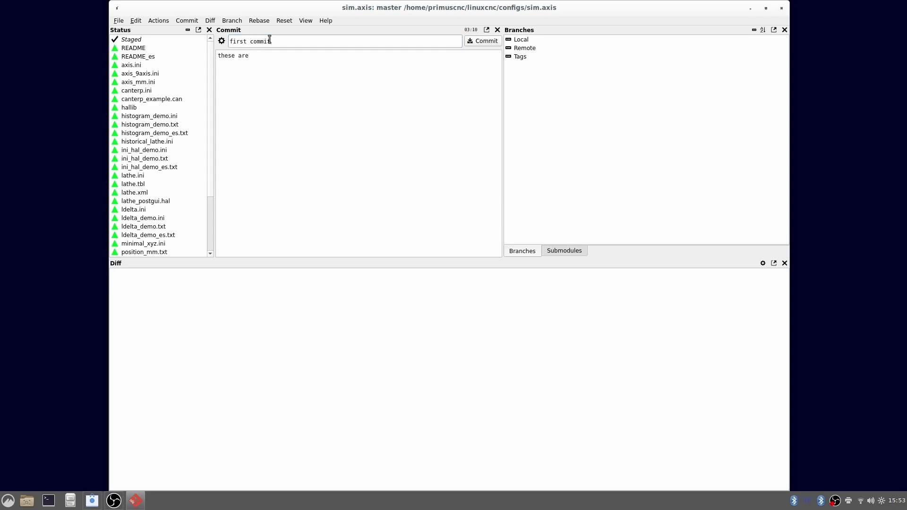
text( the standart, not changed Fi)
key(BackSpace)
key(BackSpace)
key(BackSpace)
text(Sim)
click(493, 44)
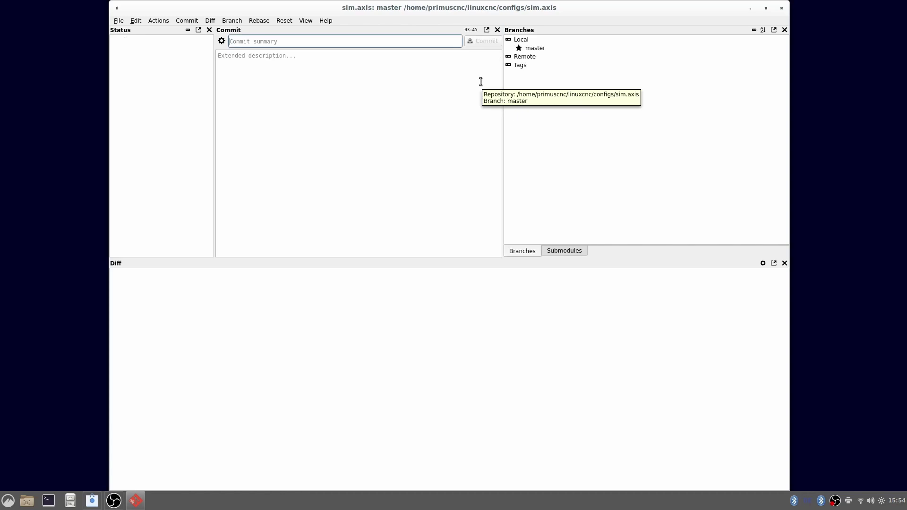
click(259, 21)
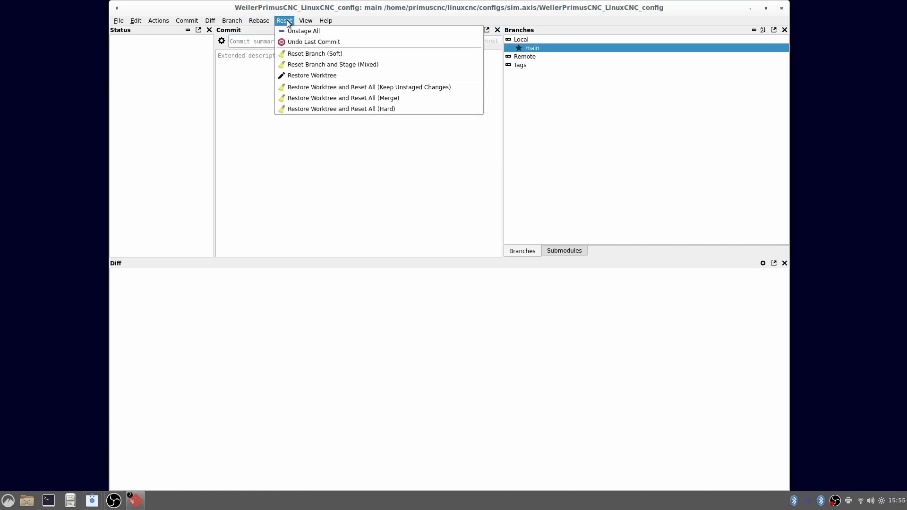
mouse_move(168, 19)
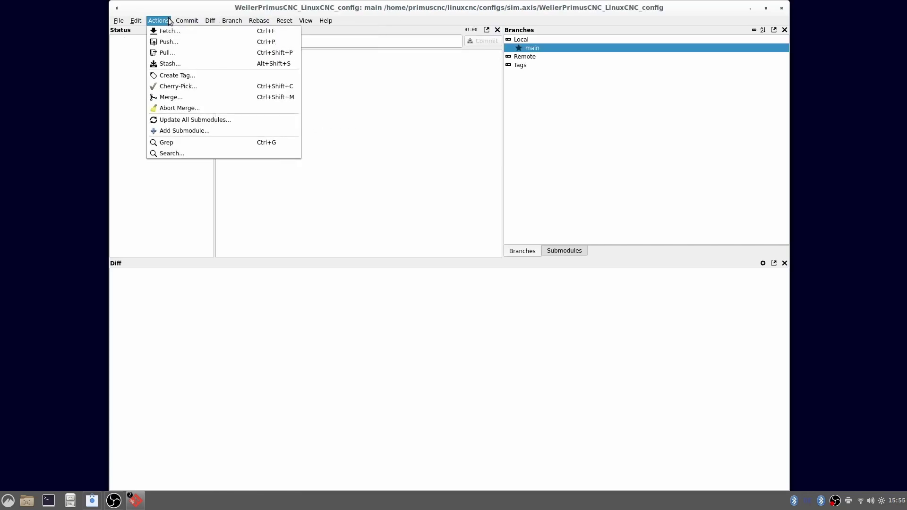
click(180, 86)
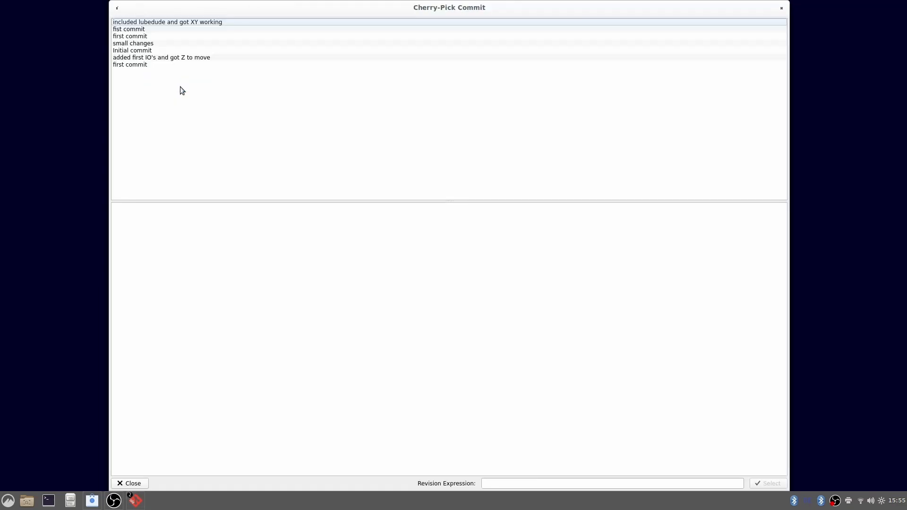
click(135, 58)
scroll(457, 233, down, 15)
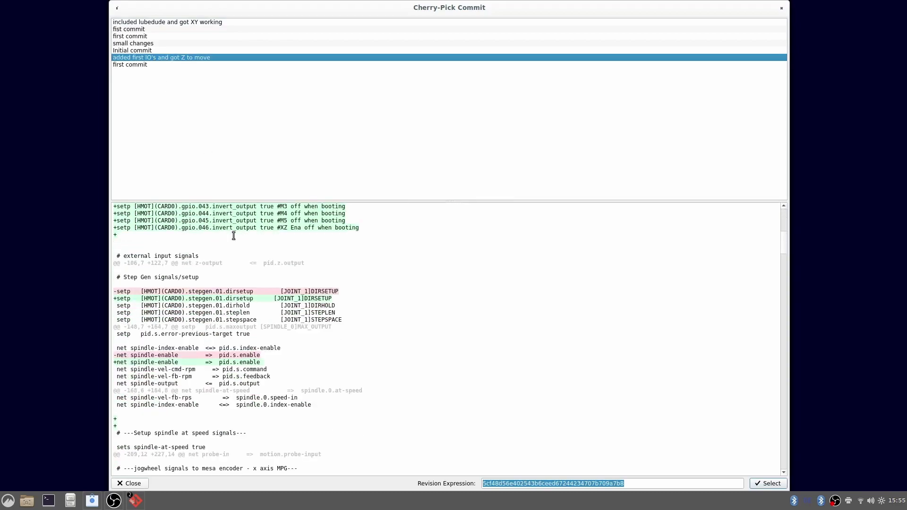
click(141, 29)
scroll(260, 303, down, 10)
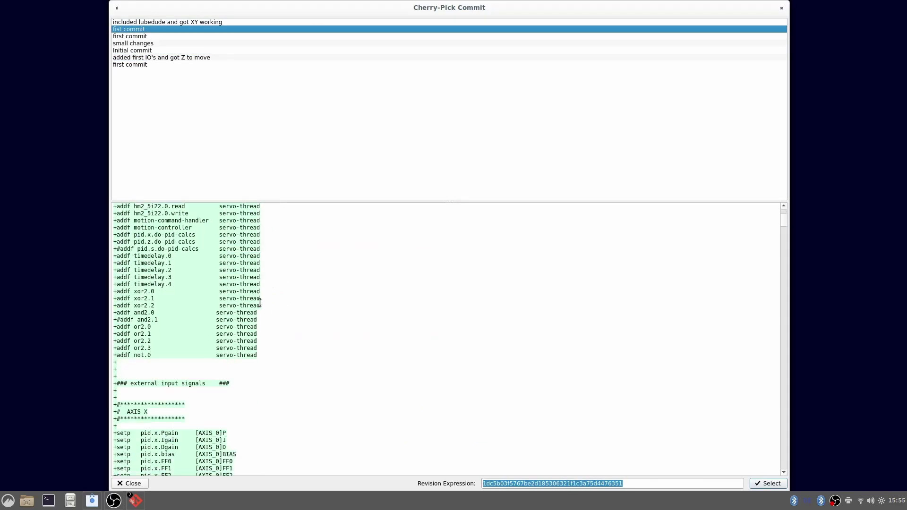
click(153, 22)
scroll(296, 293, down, 15)
scroll(295, 290, down, 10)
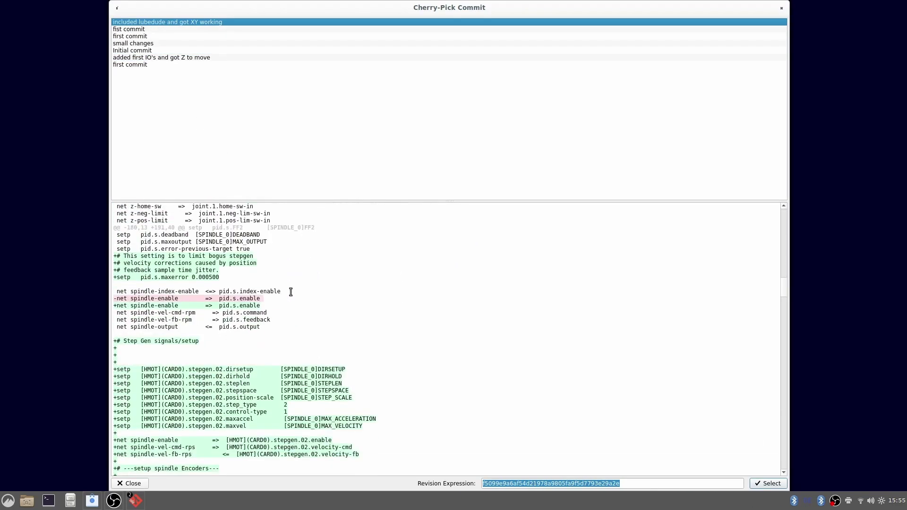
scroll(290, 291, down, 10)
key(Down)
key(Down)
key(Down)
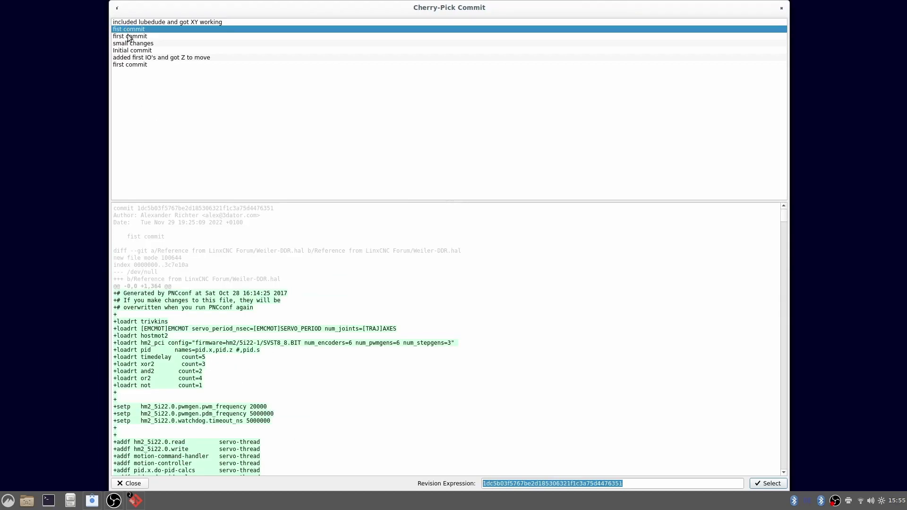
scroll(287, 366, down, 10)
scroll(288, 365, down, 10)
click(130, 483)
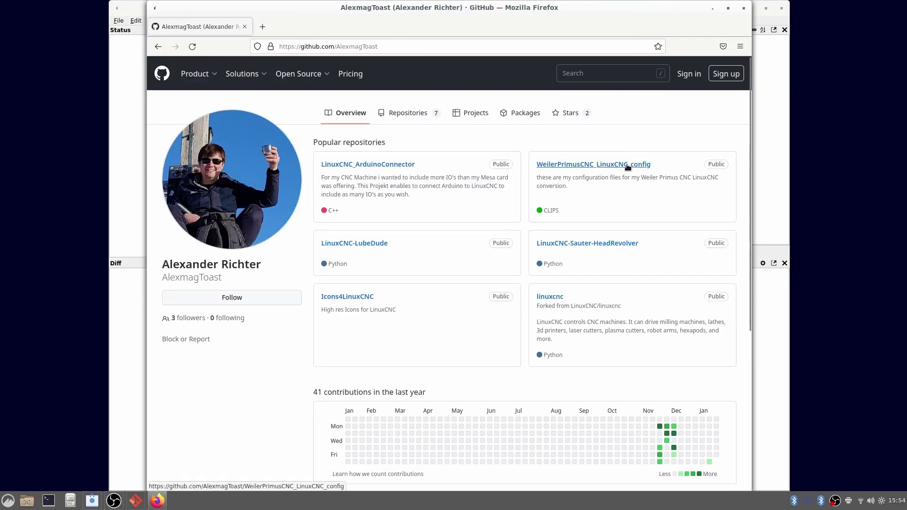
Open the WeilerPrimusCNC_LinuxCNC_config repository and select its web address.
click(633, 165)
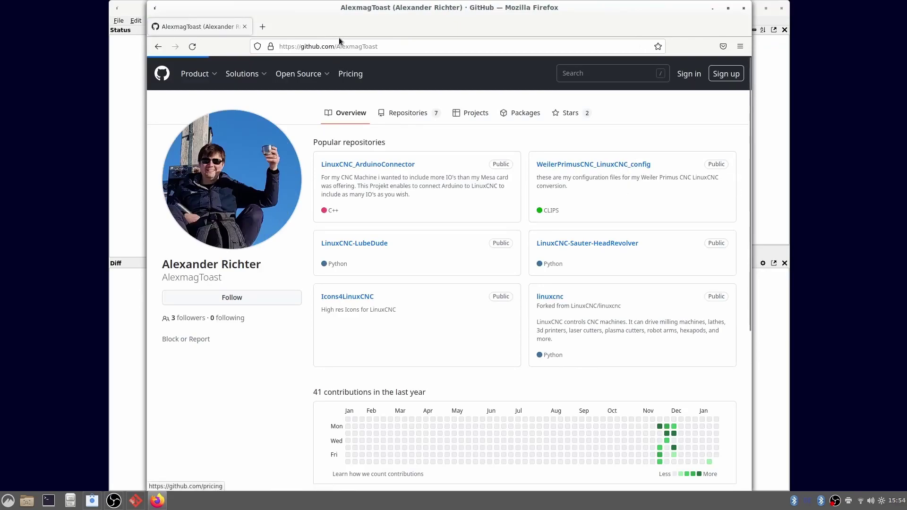
click(393, 47)
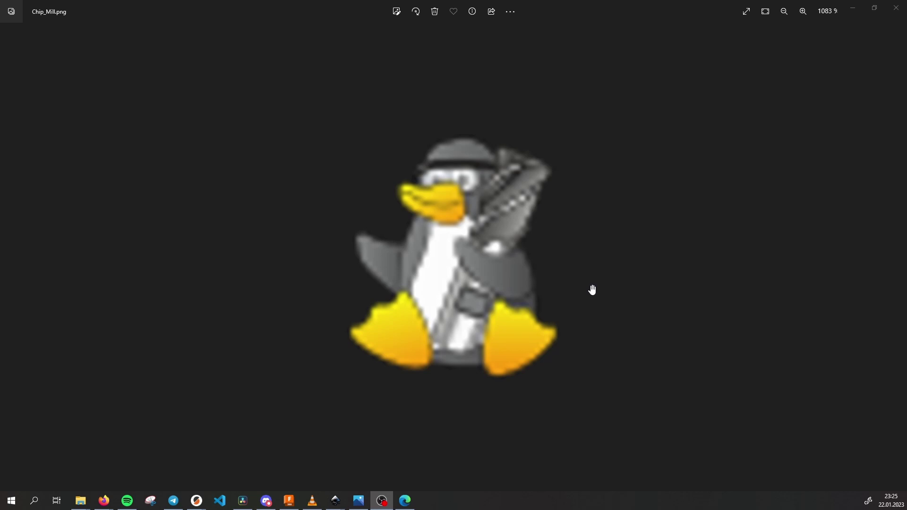
Switch from Photos to the Firefox forum post offering the vector LinuxCNC logo.
key(alt+Tab)
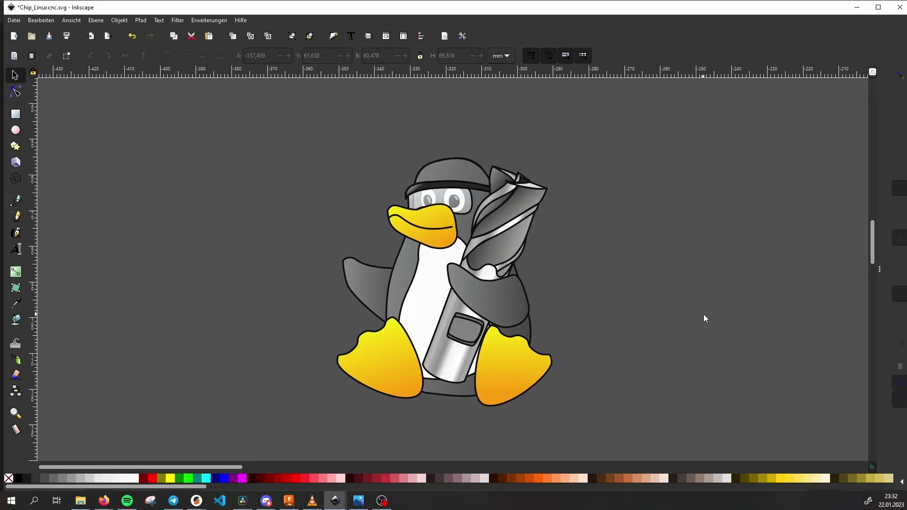
Pan across the penguins in Chip_Linuxcnc.svg, centring the lathe-tool one, then zoom out to the whole drawing.
middle_drag(704, 319, 300, 303)
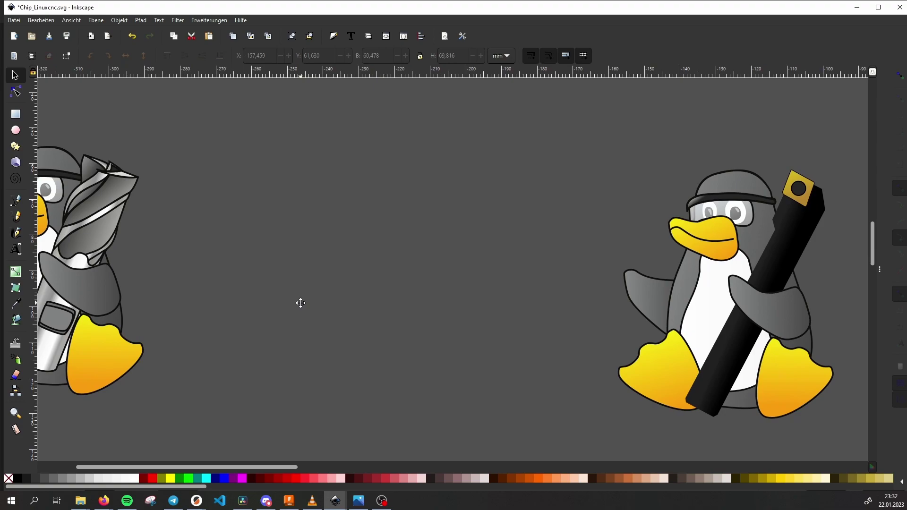
middle_drag(576, 284, 488, 283)
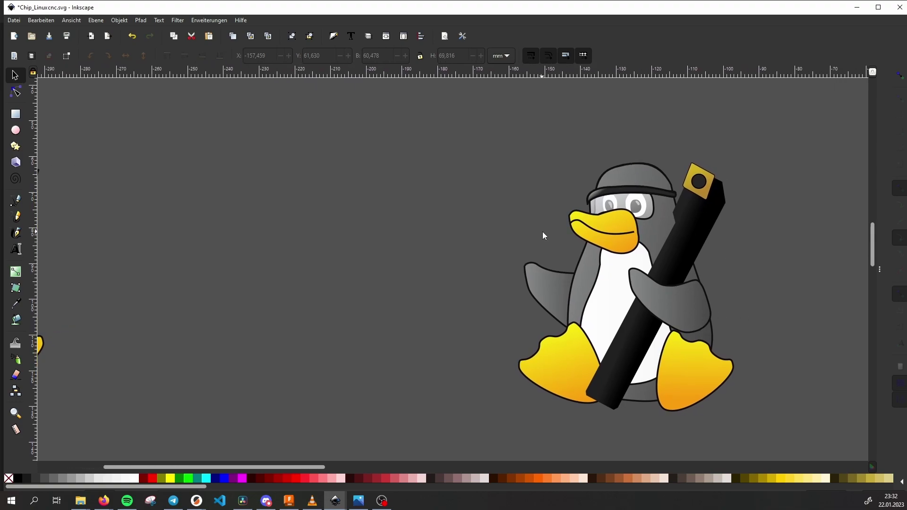
key(4)
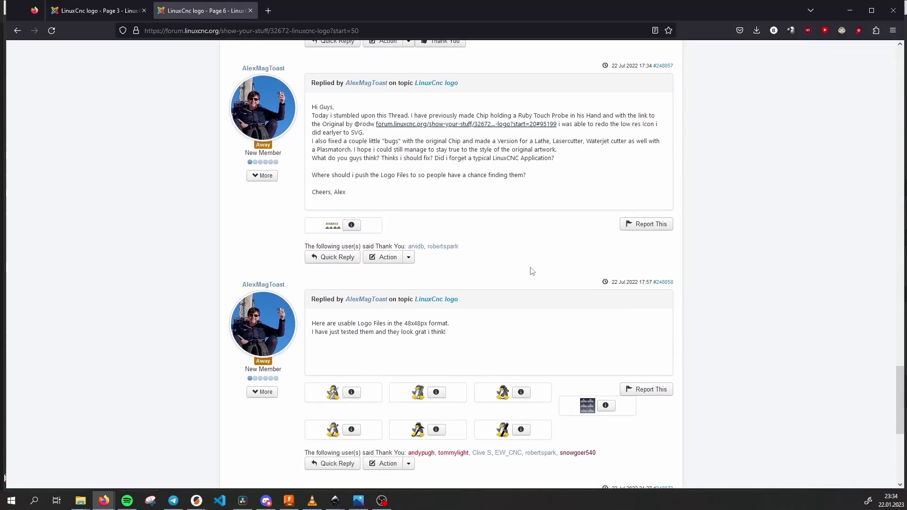
Hide the English label layer, cycle through Georgian, Danish and Vietnamese, and leave only Português visible.
scroll(530, 269, down, 3)
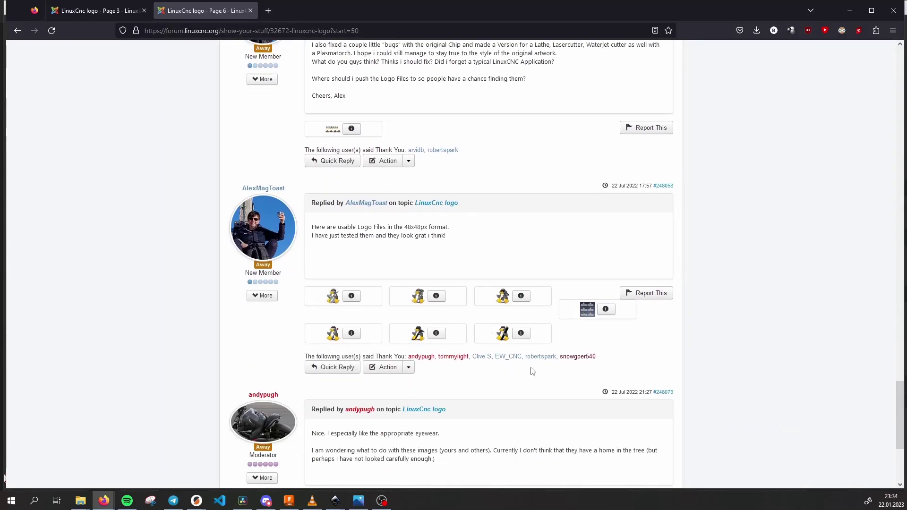
scroll(524, 369, down, 2)
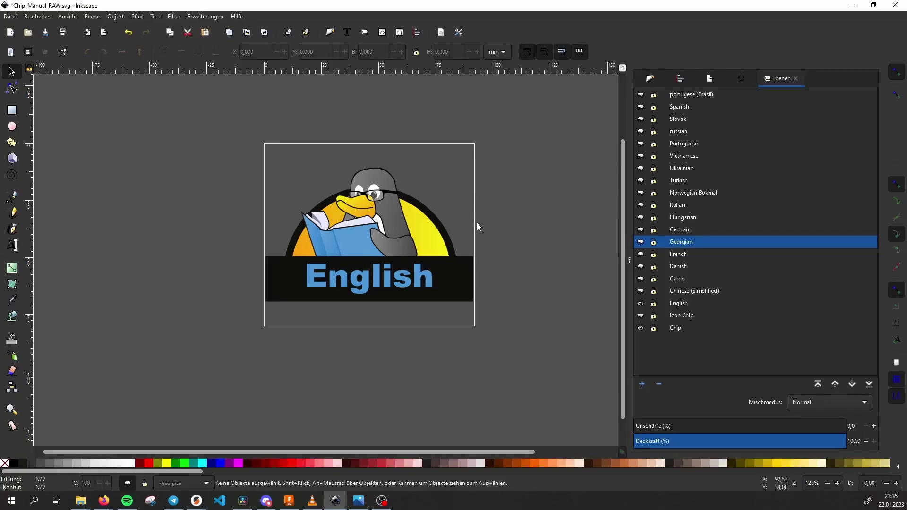
click(641, 304)
click(641, 242)
click(640, 242)
click(641, 267)
click(640, 267)
click(641, 156)
click(641, 156)
click(641, 144)
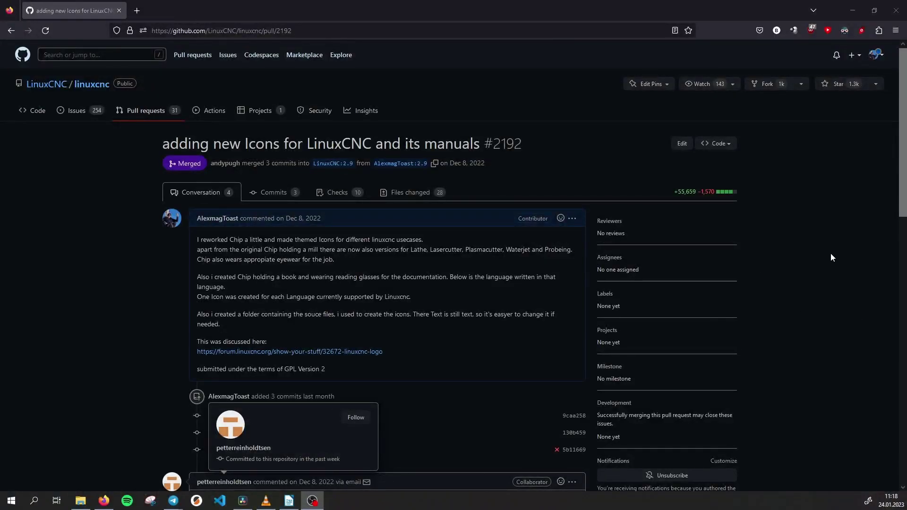
Scroll to the 'Pull request successfully merged and closed' notice for pull request #2192.
scroll(831, 254, down, 12)
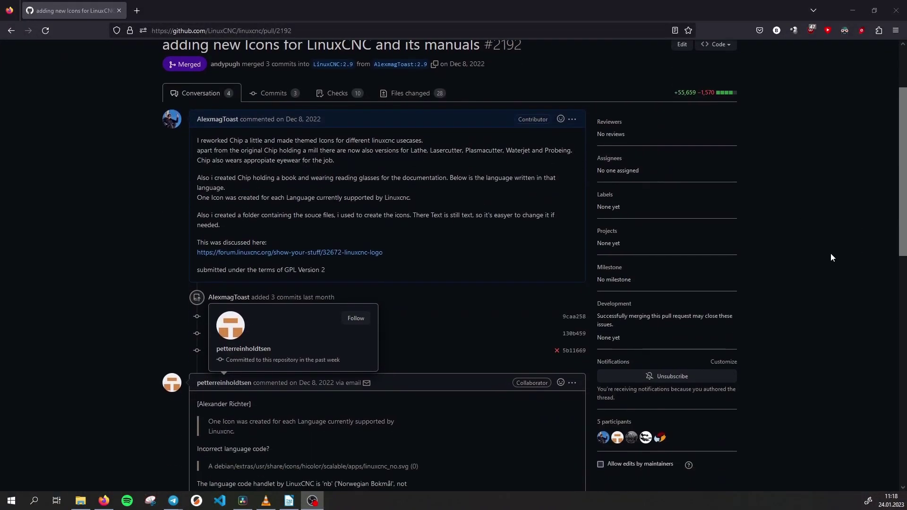
scroll(830, 258, down, 3)
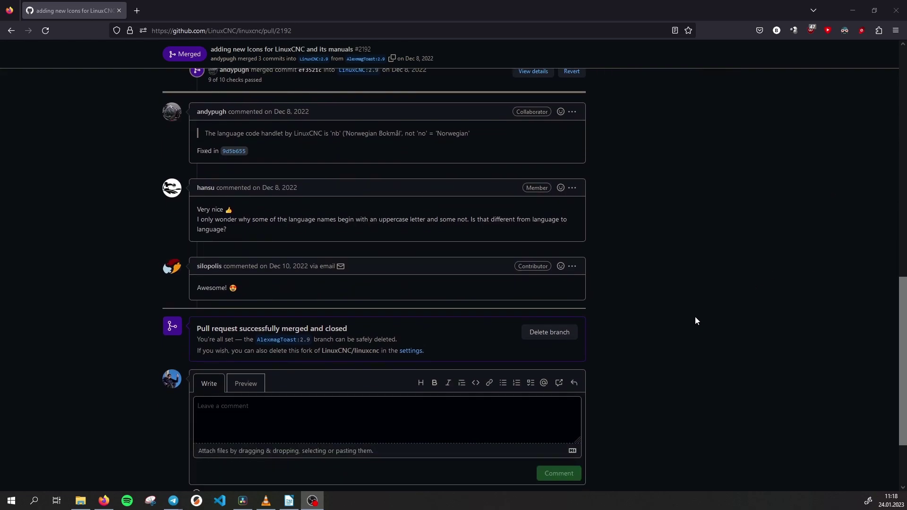
drag(548, 364, 179, 329)
click(89, 348)
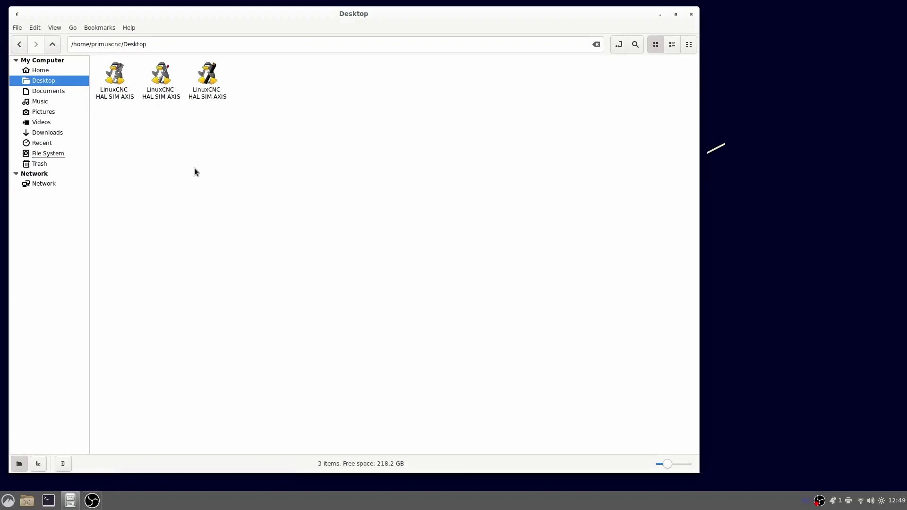
Navigate from the home folder into dev > linuxcnc.
ctrl+scroll(196, 171, up, 3)
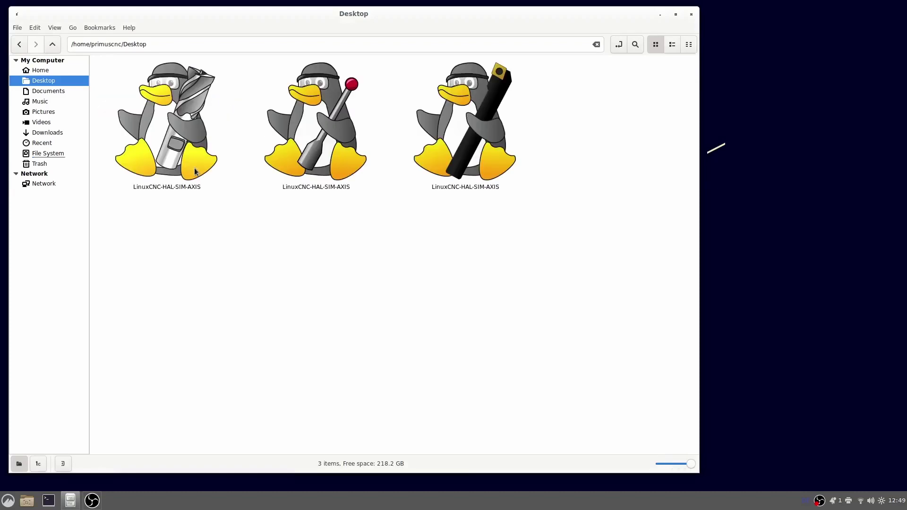
key(alt+Left)
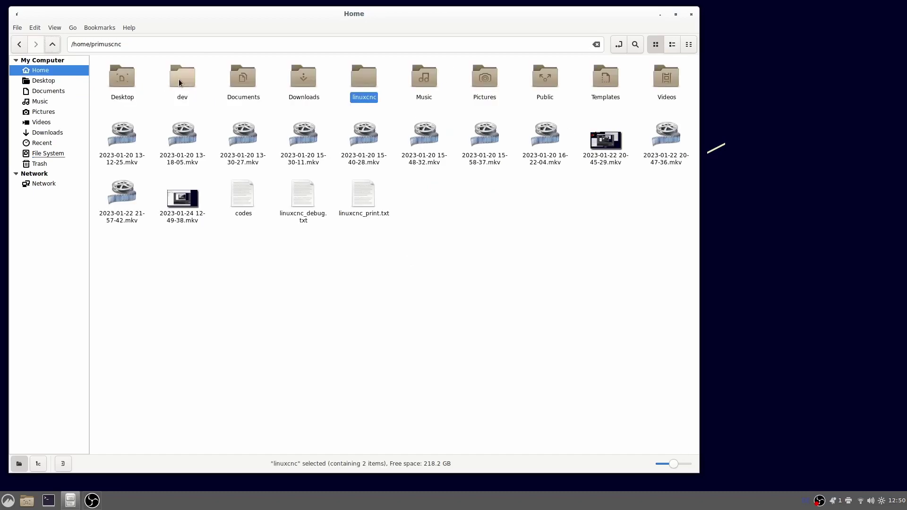
double_click(180, 84)
double_click(123, 76)
Search for .svg and reveal linuxcncicon_plasma.svg in its containing linuxcnc_alt folder.
click(636, 45)
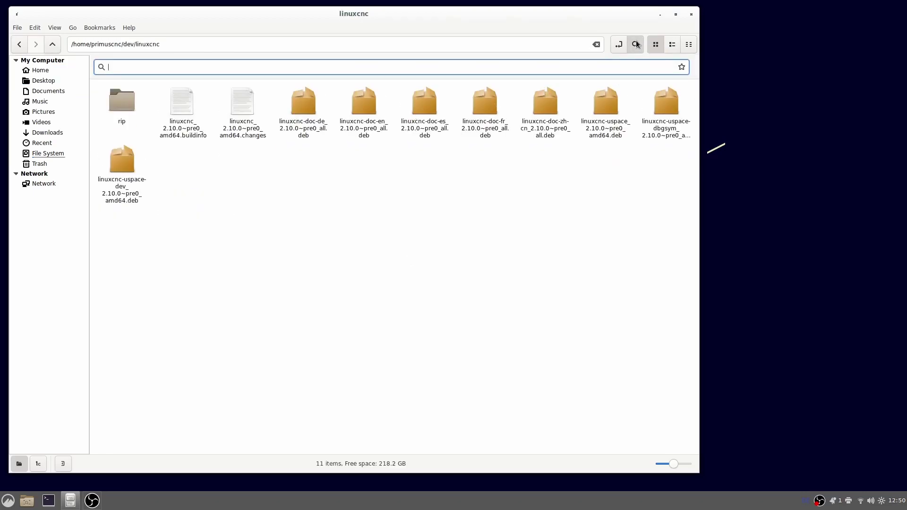
text(.svg)
click(160, 337)
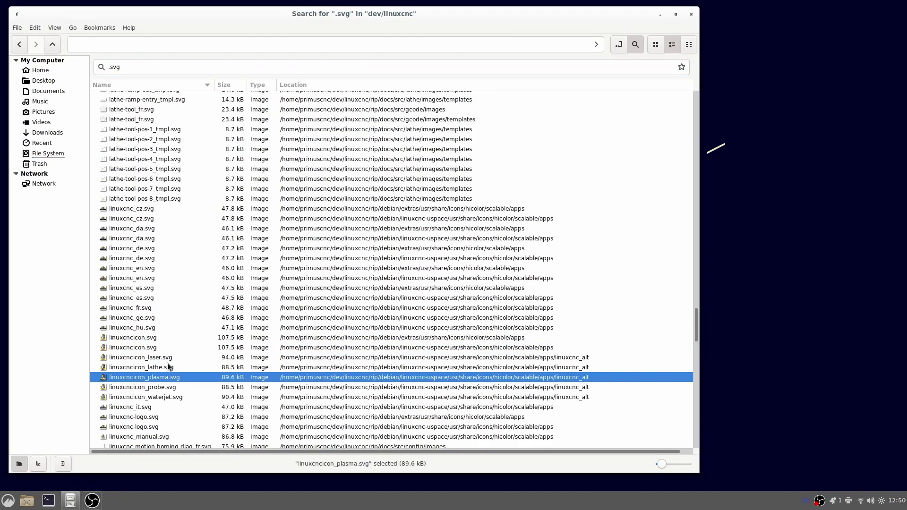
key(ctrl+alt+o)
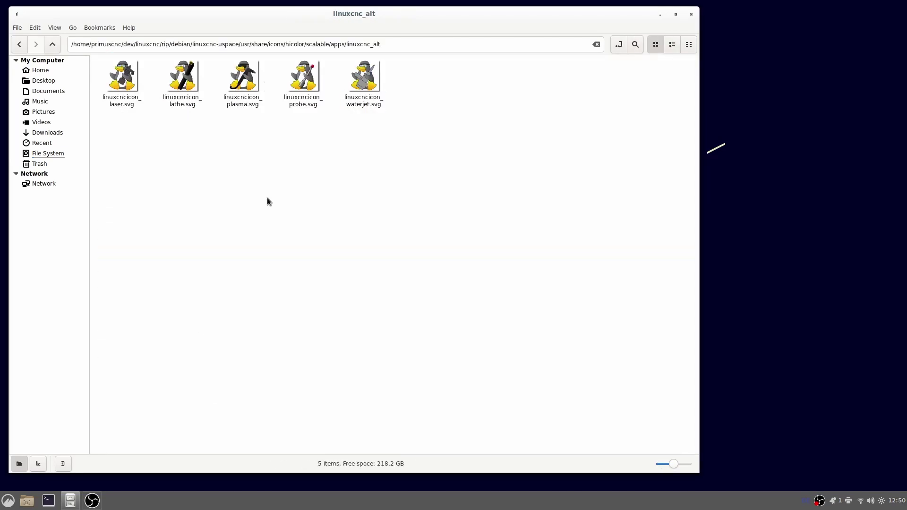
drag(211, 16, 324, 24)
ctrl+scroll(370, 104, up, 3)
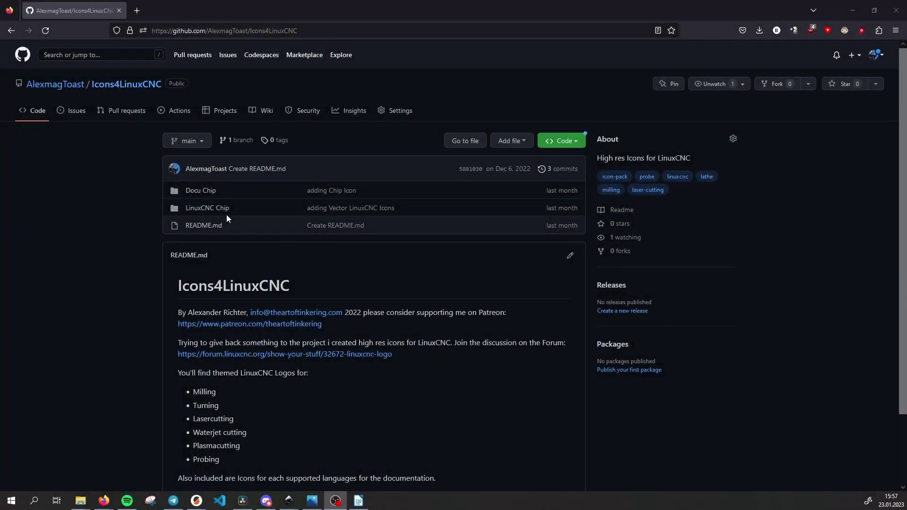
In the LinuxCNC Chip folder, view chip_Plasma.svg, then return and view chip_Lathe.svg.
click(212, 208)
click(210, 261)
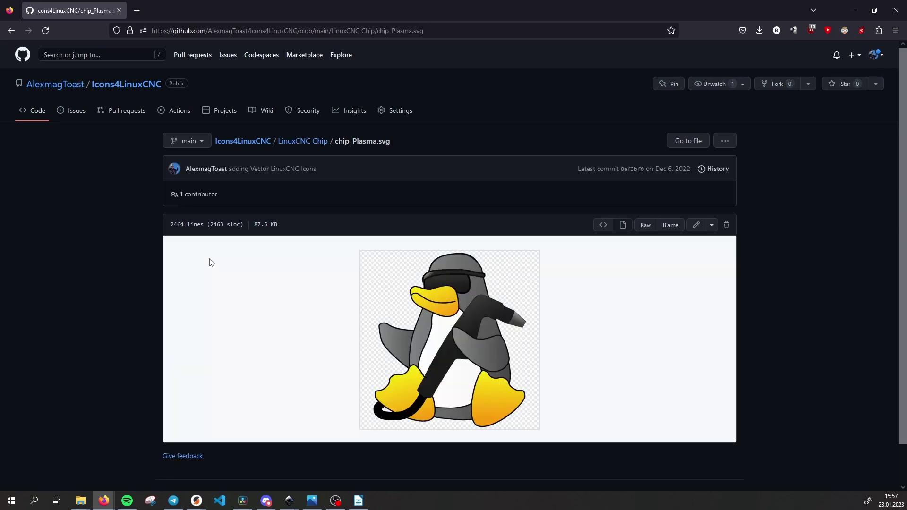
click(307, 142)
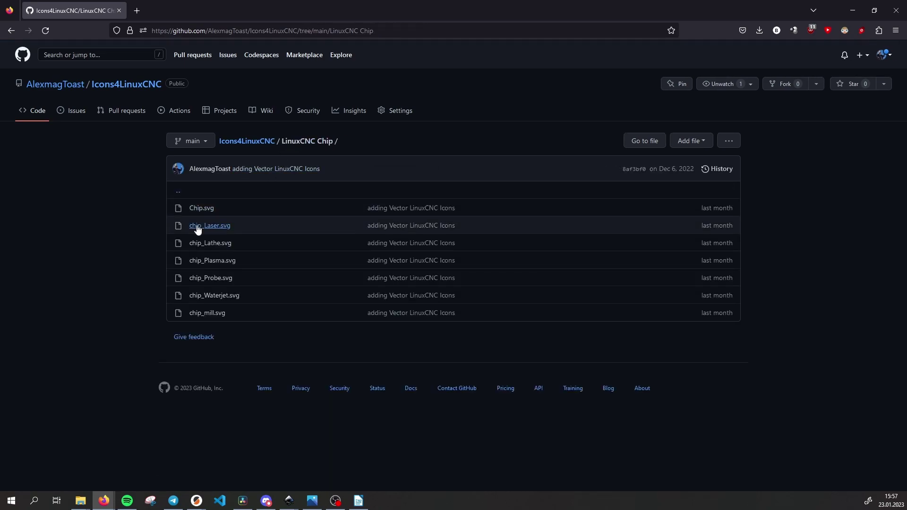
click(210, 243)
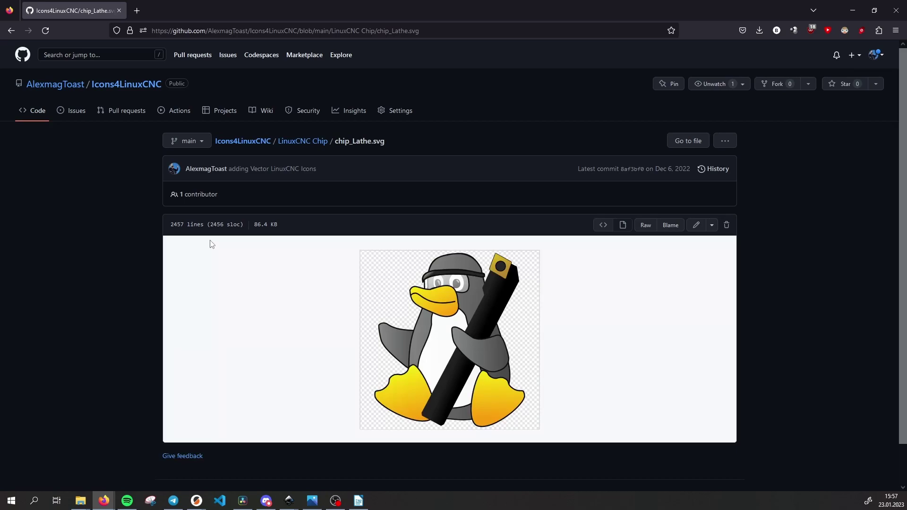